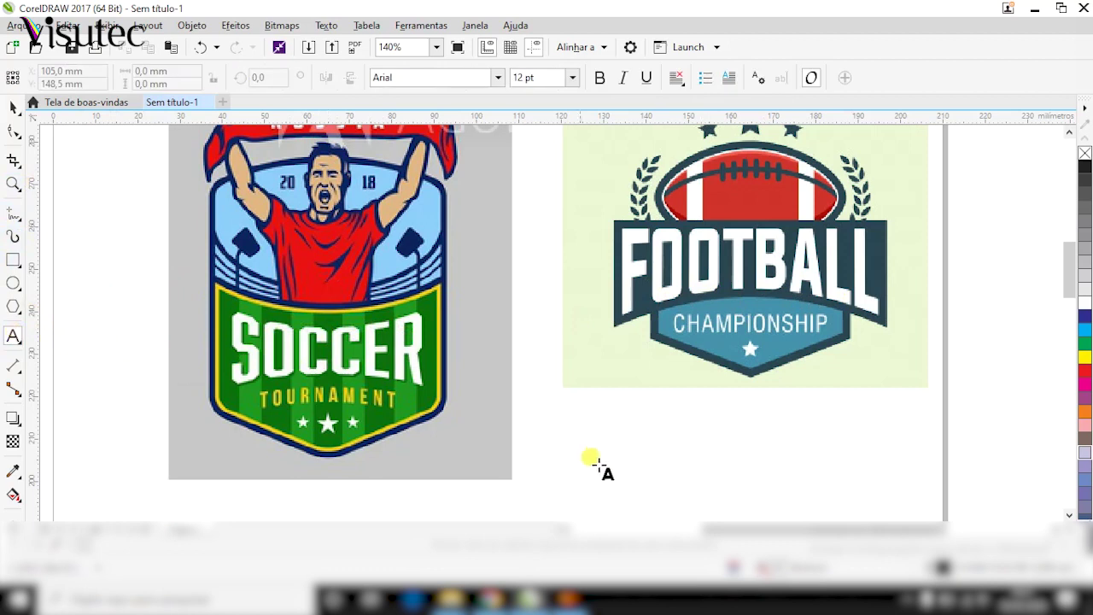
- Add the artistic text "SOCCER" in the empty area below the football badge
left_click(590, 470)
type("S")
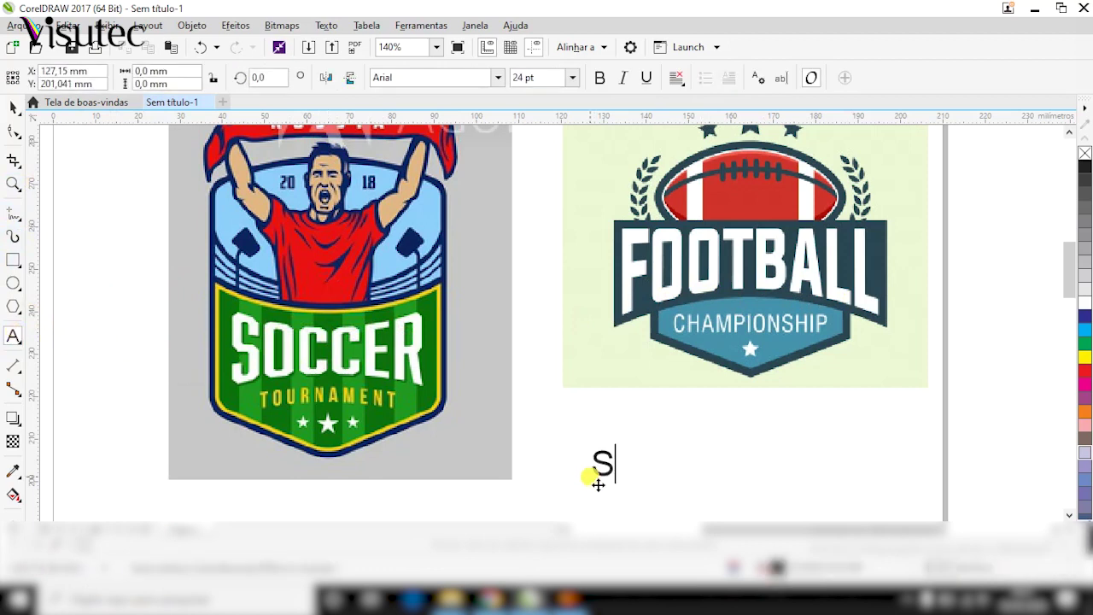
type("OCCER")
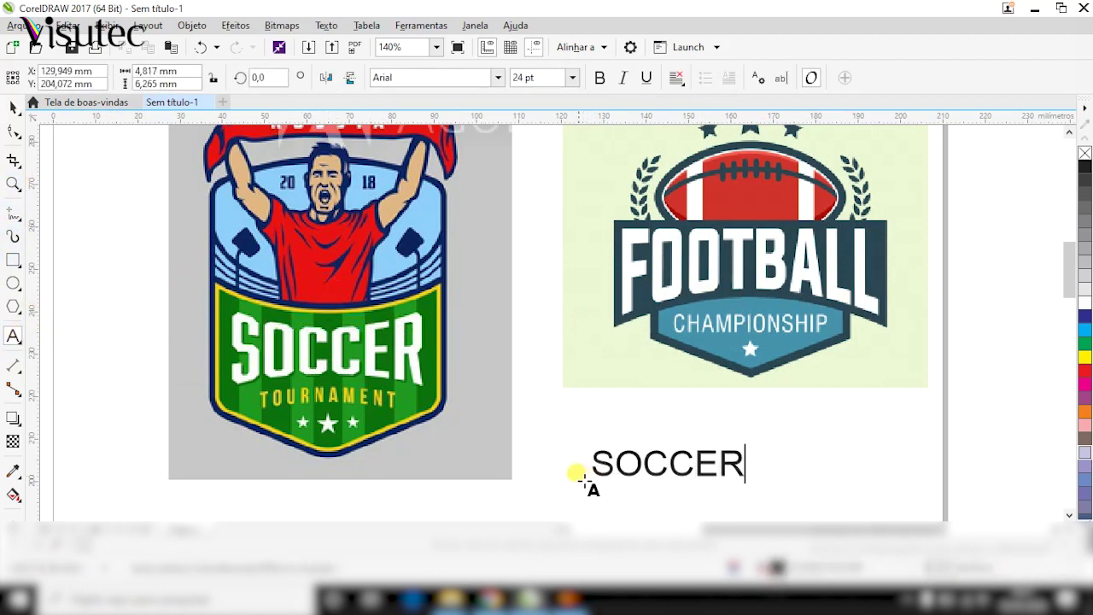
left_click(12, 107)
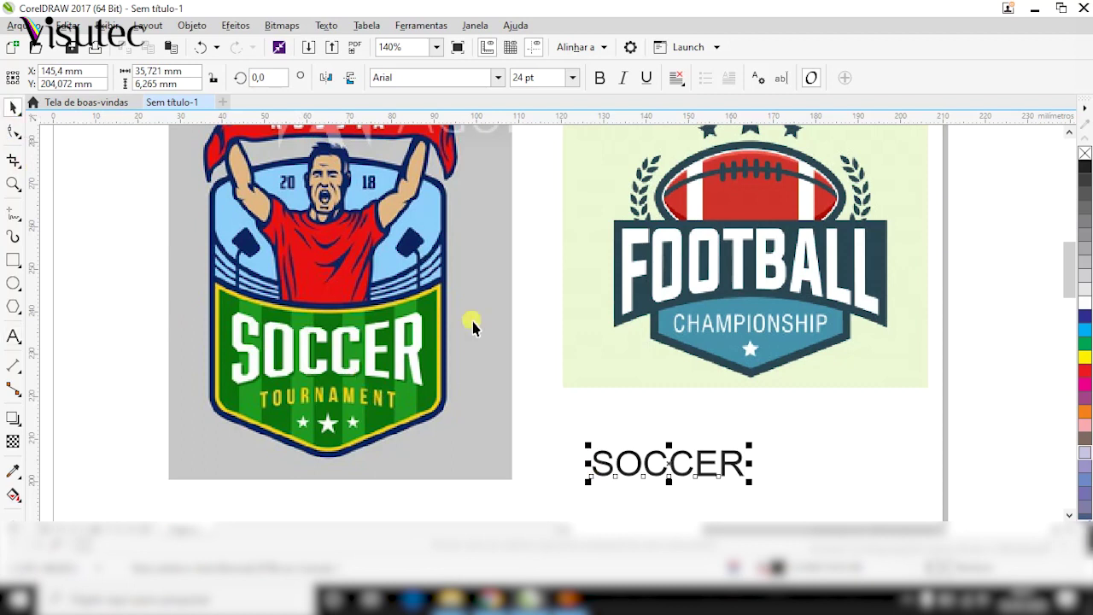
- Set the SOCCER text to the Clarendon Blk BT font and stretch it vertically to about 10.9 mm high
left_click(497, 78)
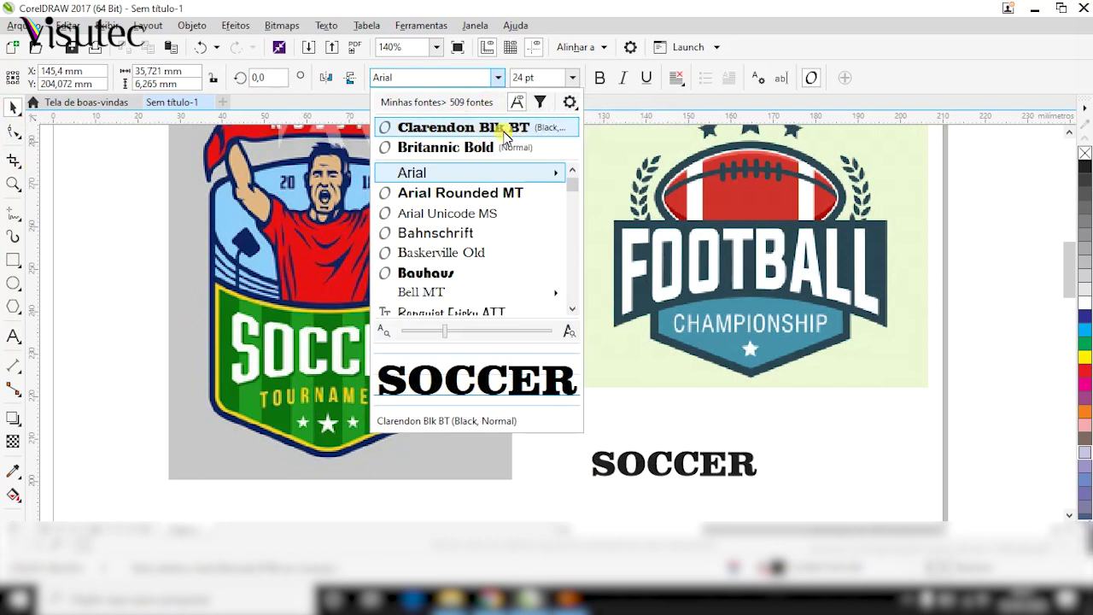
left_click(464, 130)
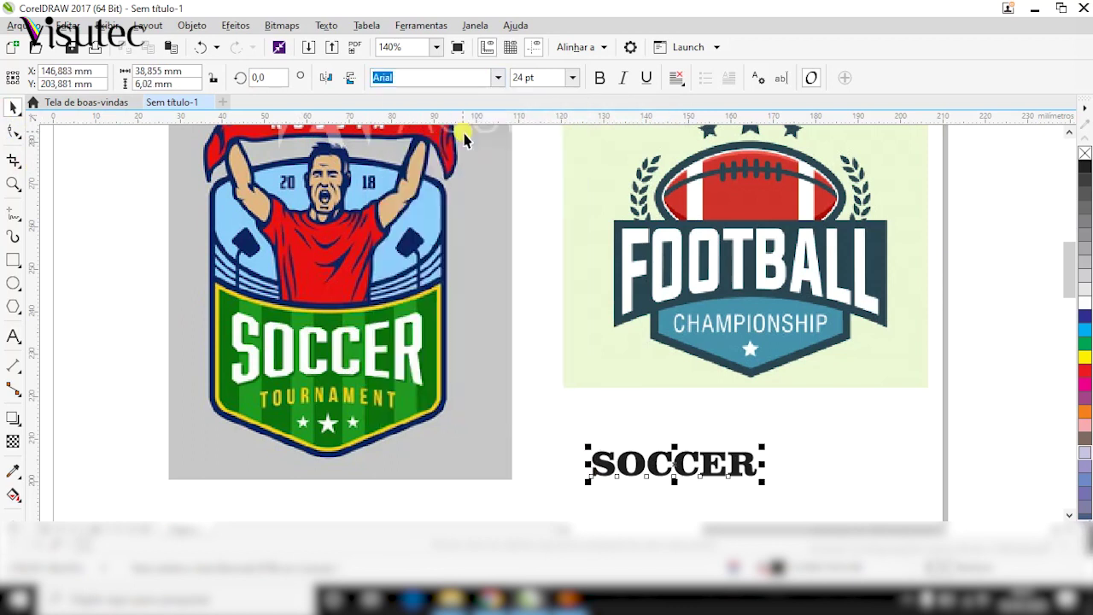
left_click(549, 371)
left_click(673, 478)
left_click(848, 471)
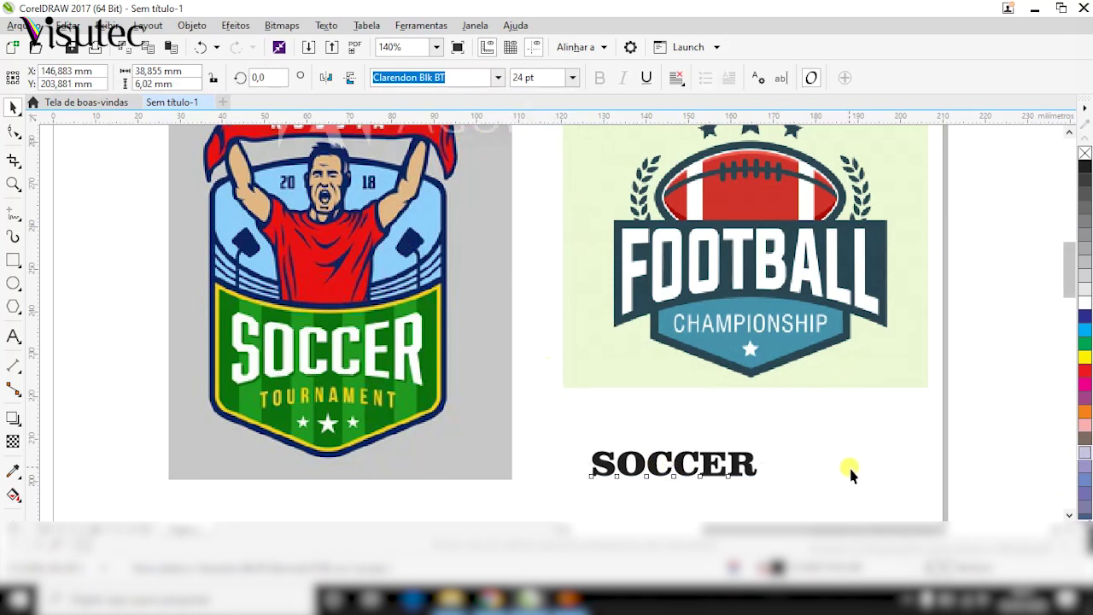
left_click(751, 461)
left_click_drag(683, 455, 685, 435)
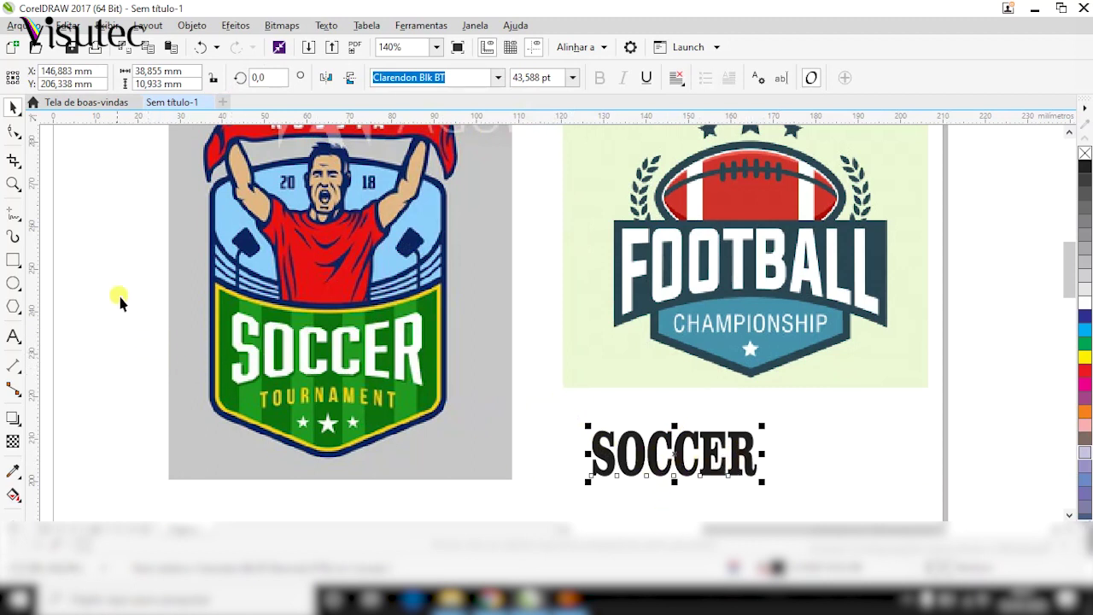
- Start an Envelope on the SOCCER text and select its corner nodes to examine their handles
left_click(18, 421)
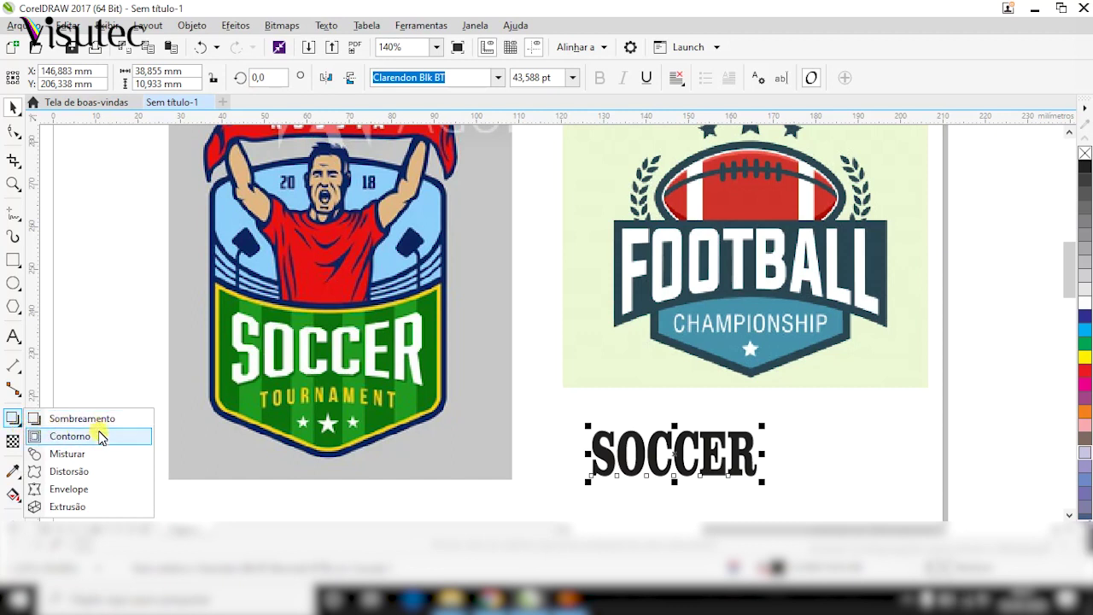
left_click(83, 496)
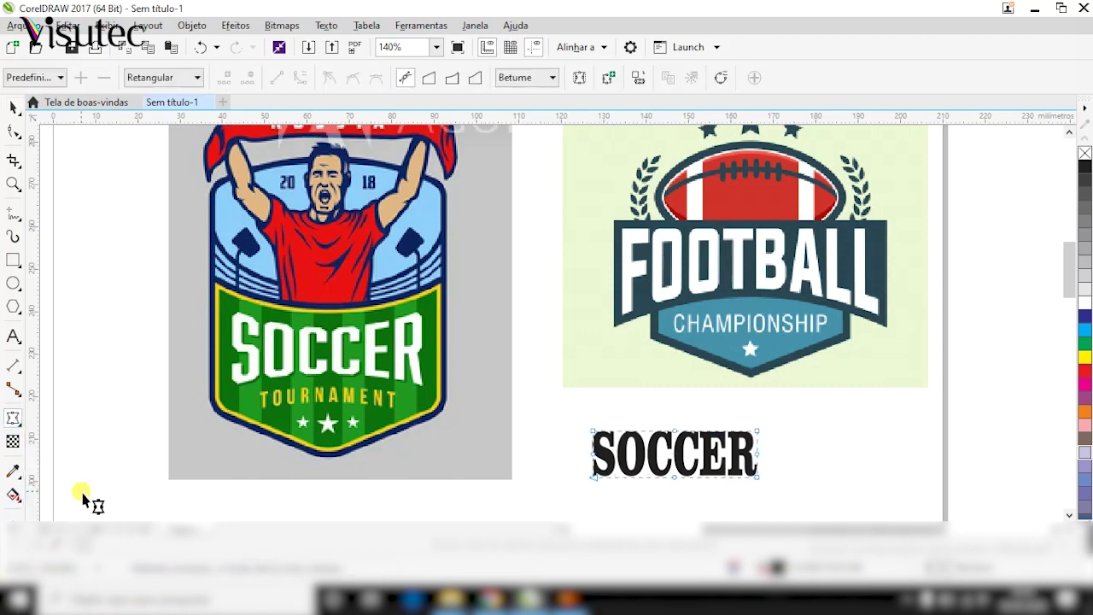
left_click(699, 466)
left_click(712, 481)
scroll(696, 491, "up", 3)
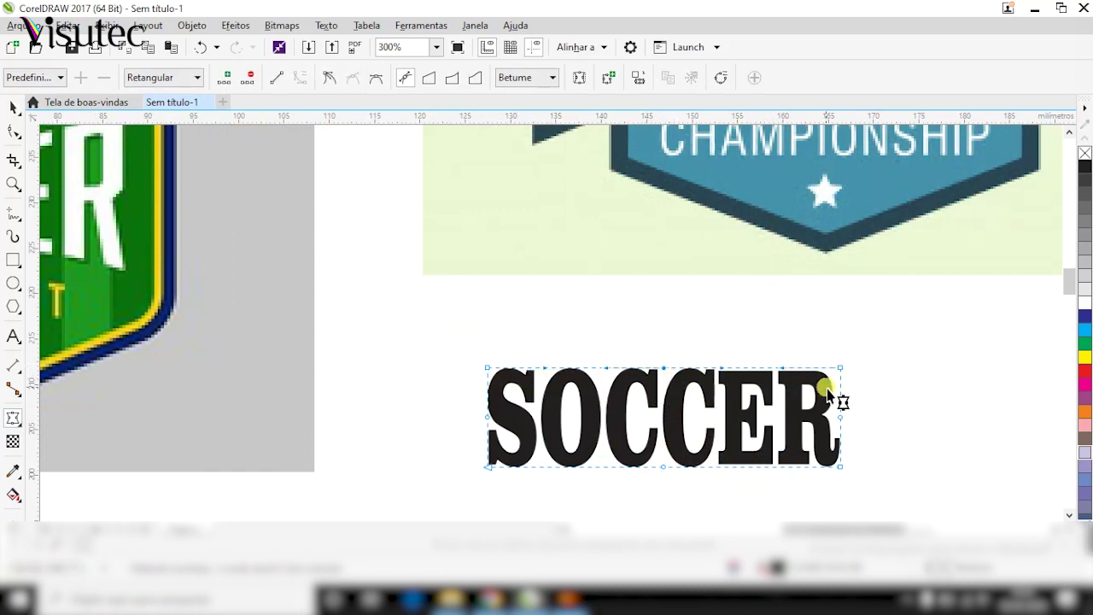
scroll(690, 479, "up", 2)
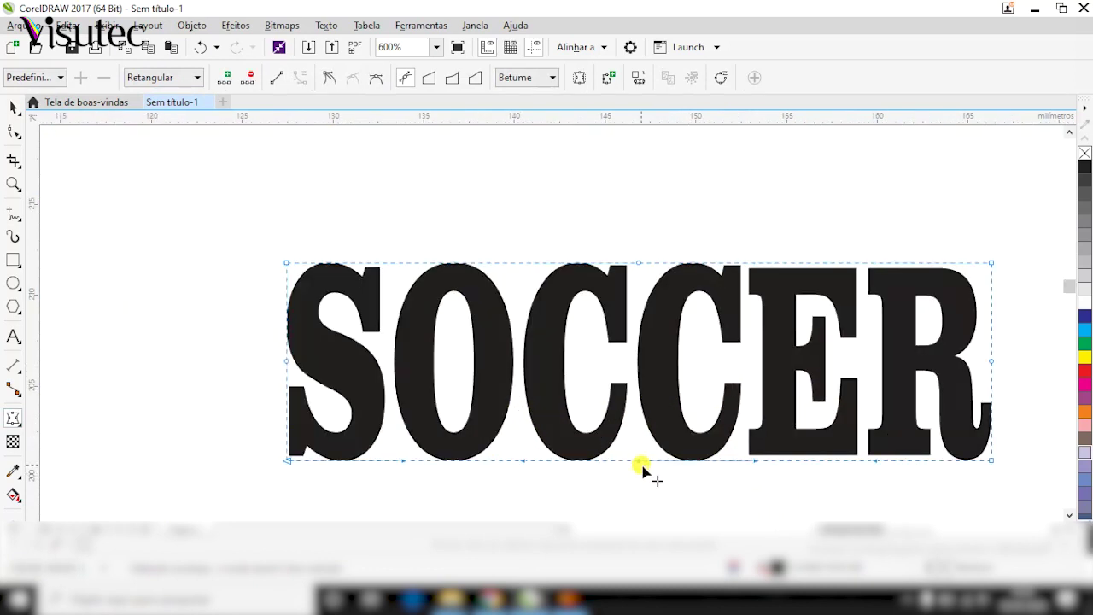
left_click(287, 264)
left_click(288, 462)
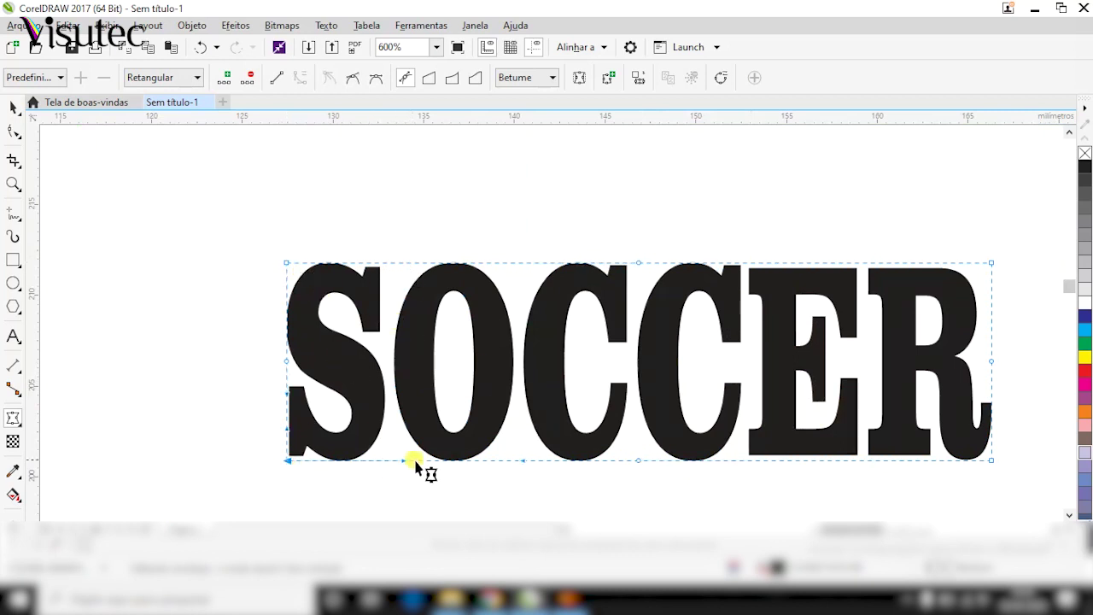
left_click(989, 265)
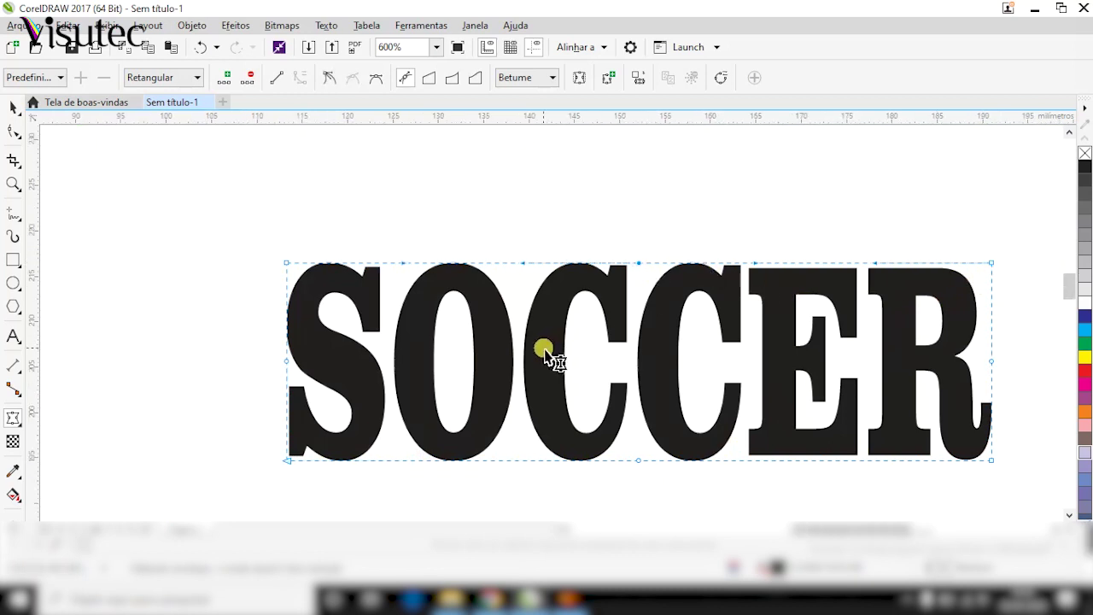
- Pull the top-middle and bottom-middle envelope nodes of SOCCER inward to pinch the word at its centre
scroll(543, 348, "down", 2)
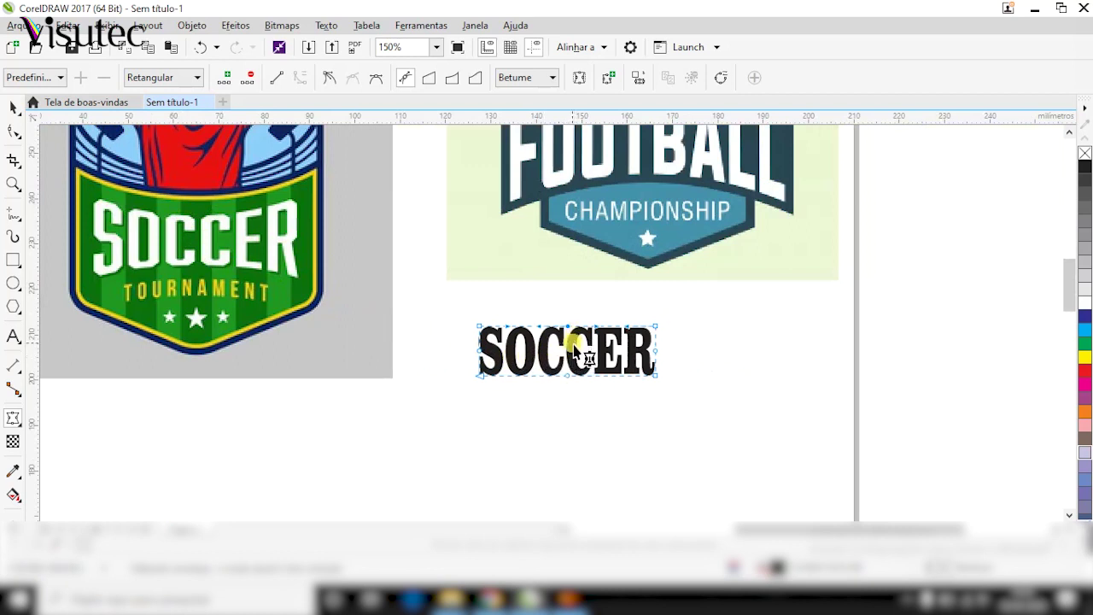
scroll(578, 333, "up", 2)
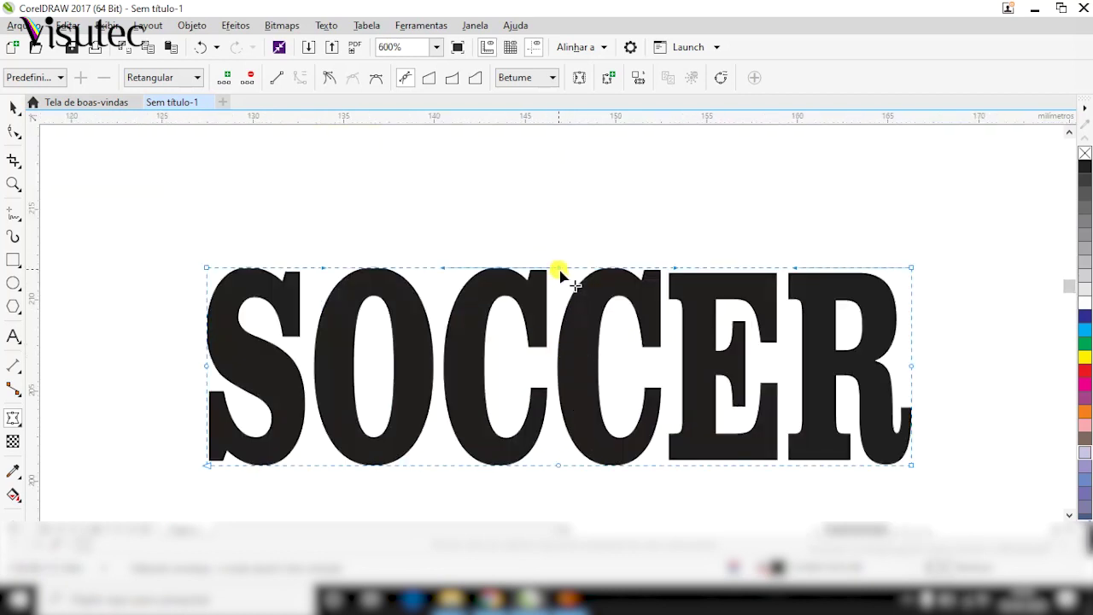
left_click_drag(559, 273, 560, 314)
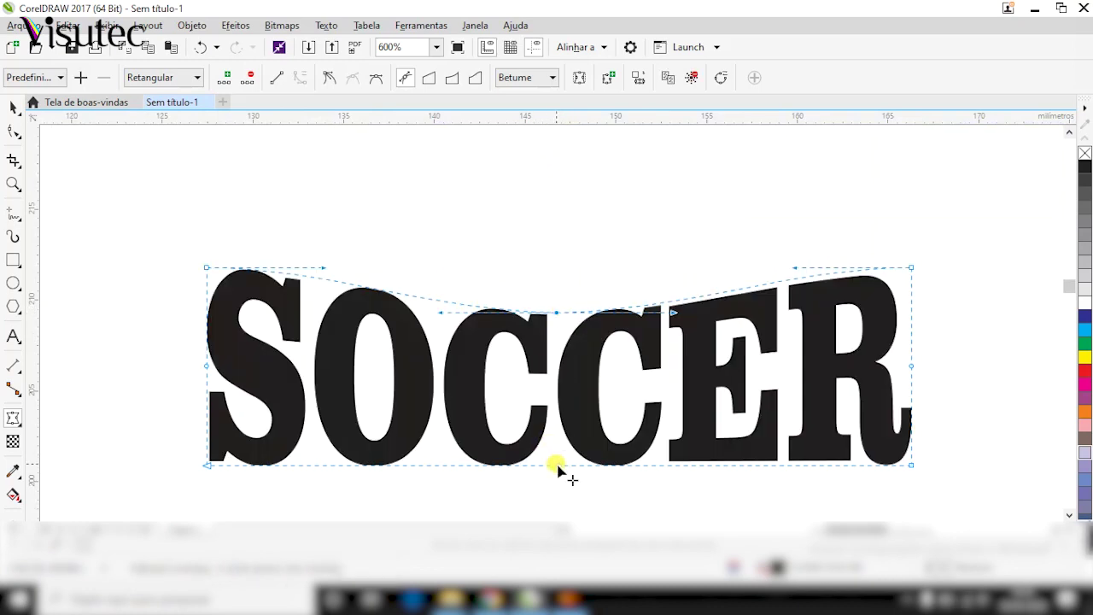
left_click_drag(560, 465, 560, 431)
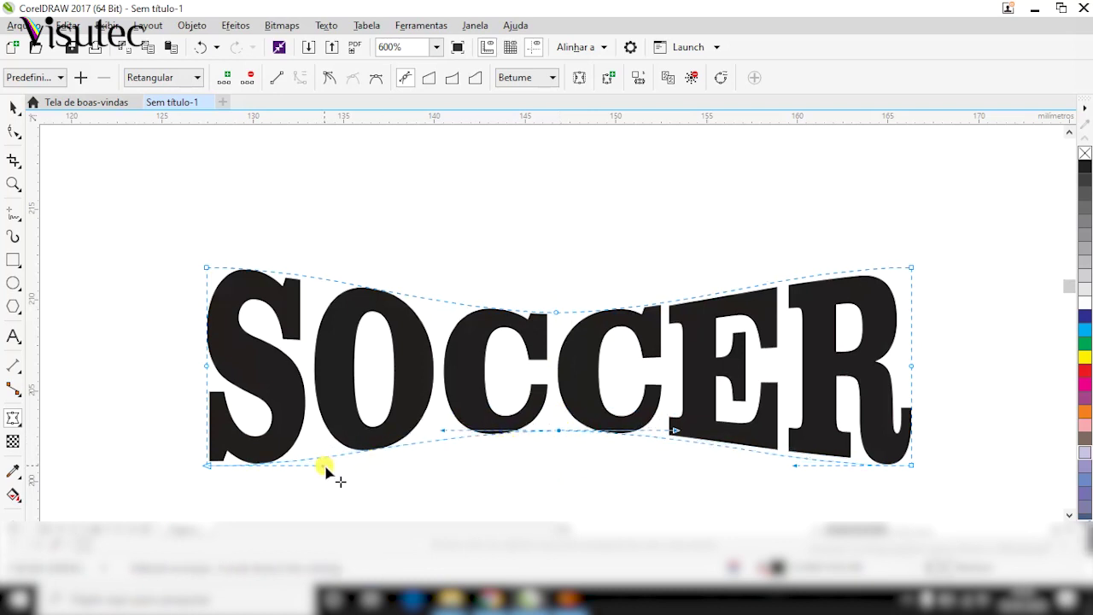
- Angle the envelope handles at all four corners of SOCCER inward for smoothly curved edges, undoing the accidental top-right node removal
left_click_drag(326, 467, 324, 439)
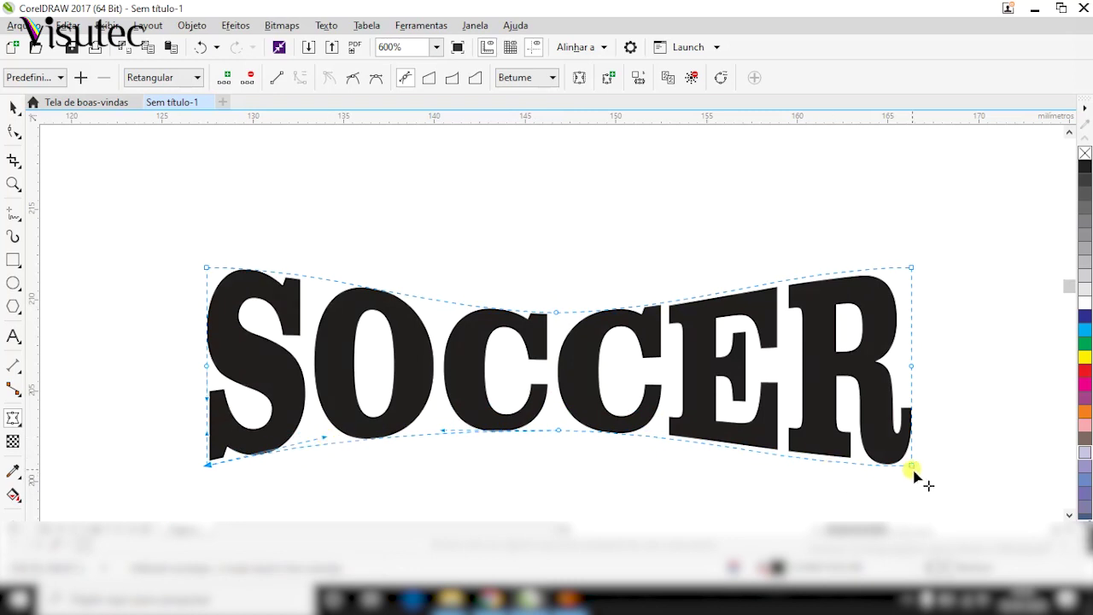
left_click_drag(799, 467, 802, 441)
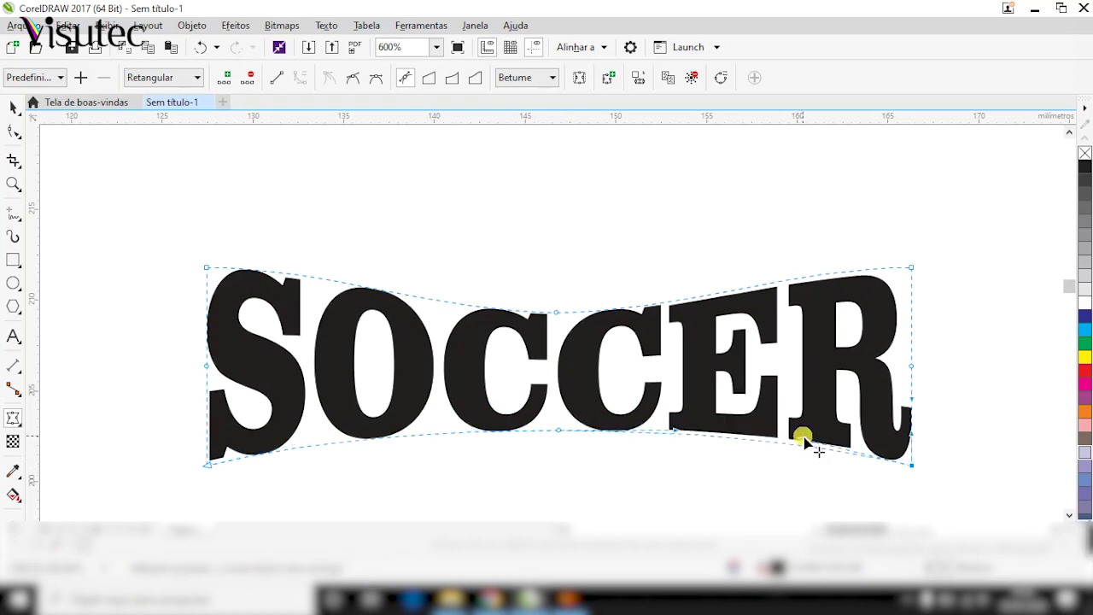
double_click(913, 269)
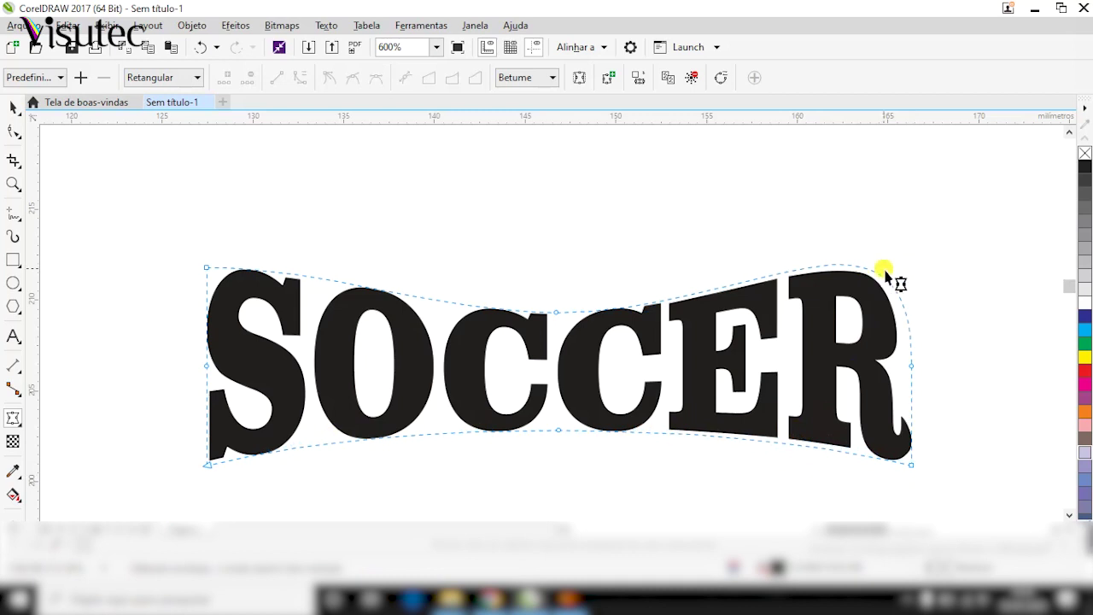
key("ctrl+z")
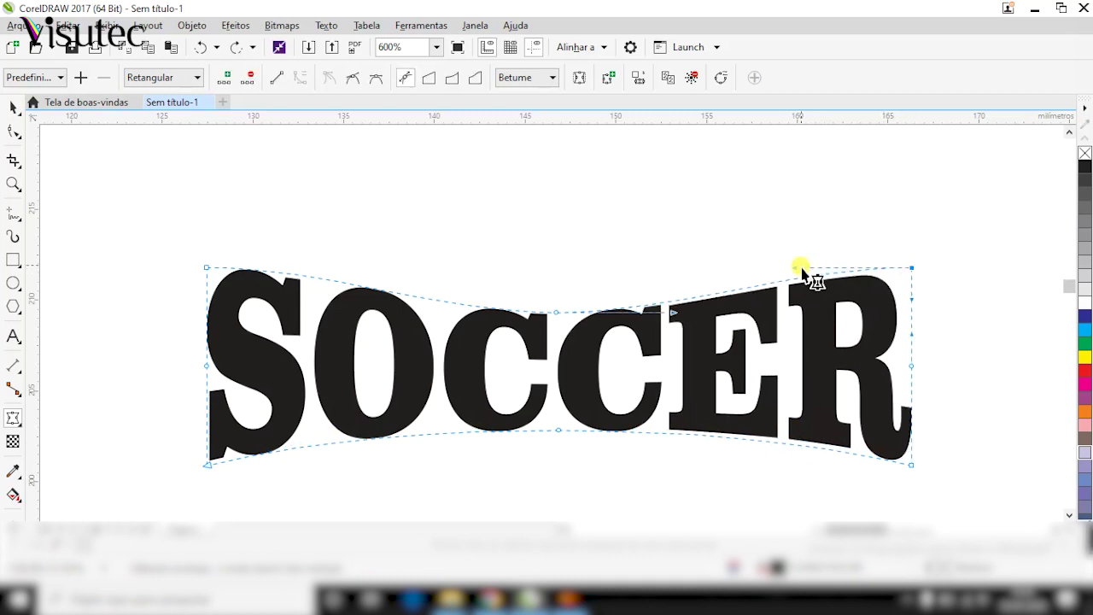
left_click_drag(802, 271, 798, 293)
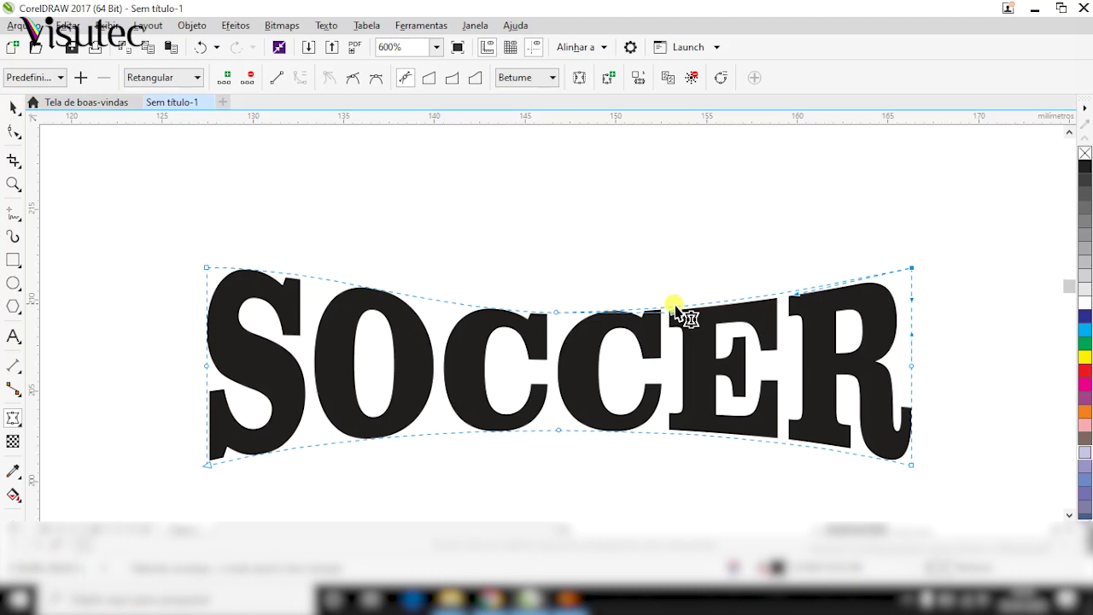
left_click(207, 267)
left_click_drag(324, 271, 314, 297)
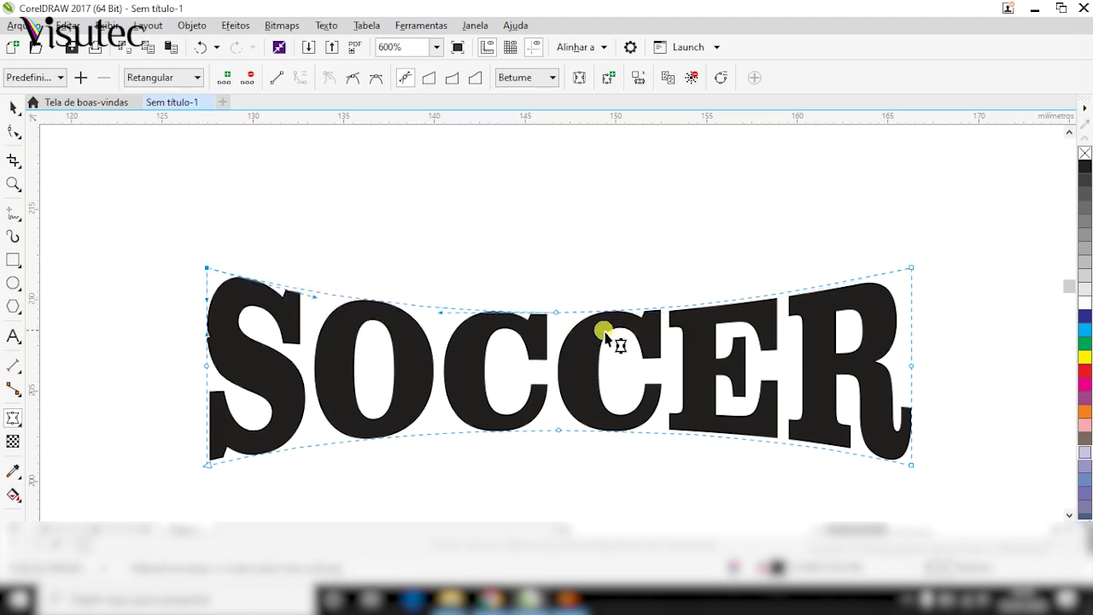
left_click(15, 107)
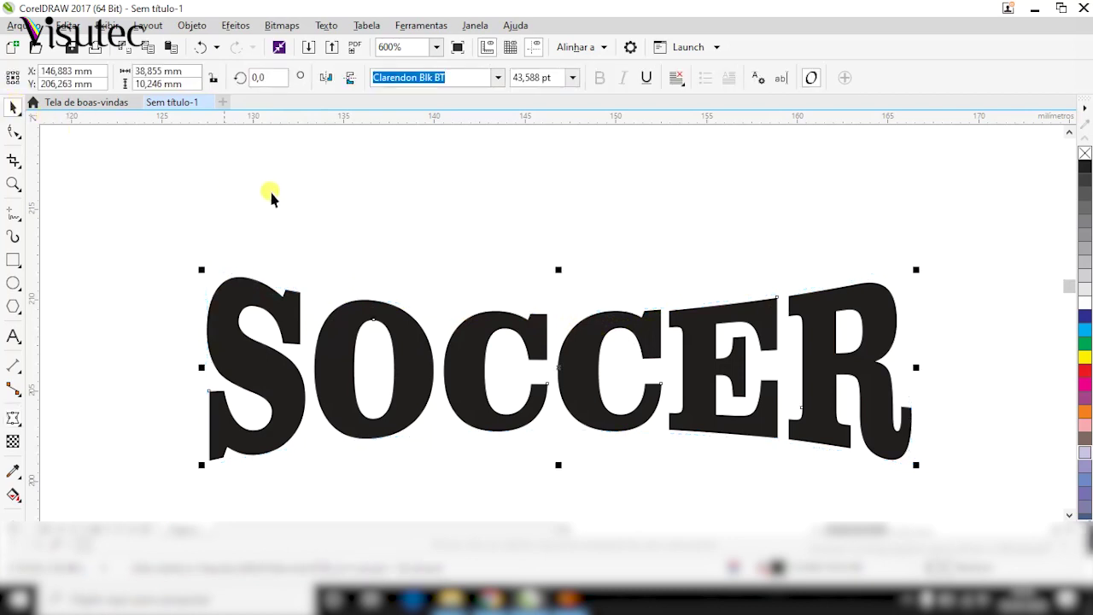
- Move the curved SOCCER text up and to the left, beneath the football badge's lower-left corner
left_click(569, 301)
scroll(619, 335, "down", 4)
left_click(613, 332)
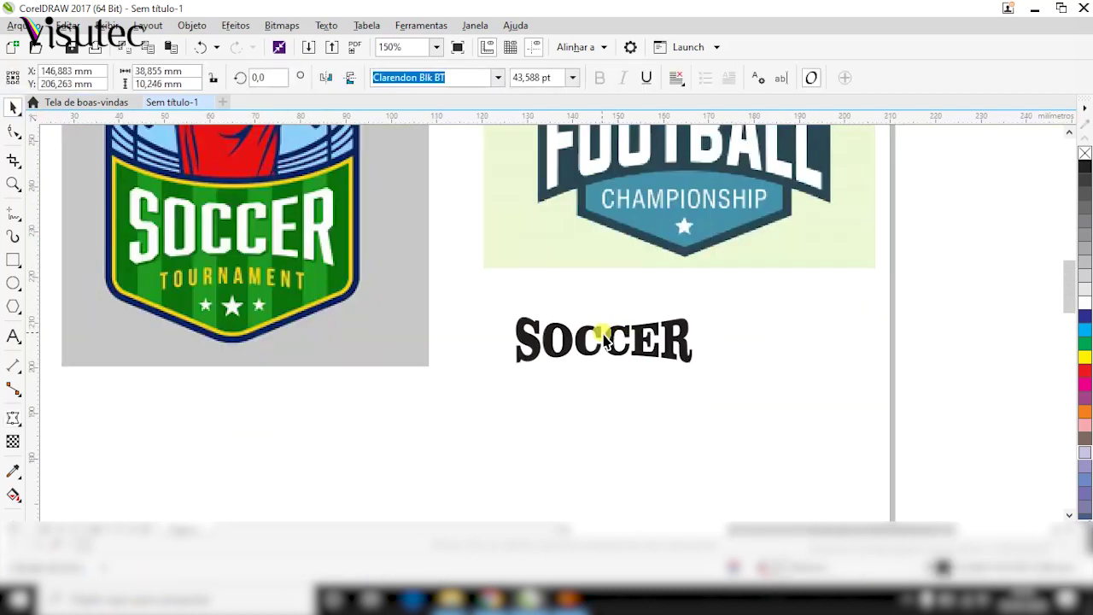
left_click_drag(615, 334, 642, 318)
left_click(540, 324)
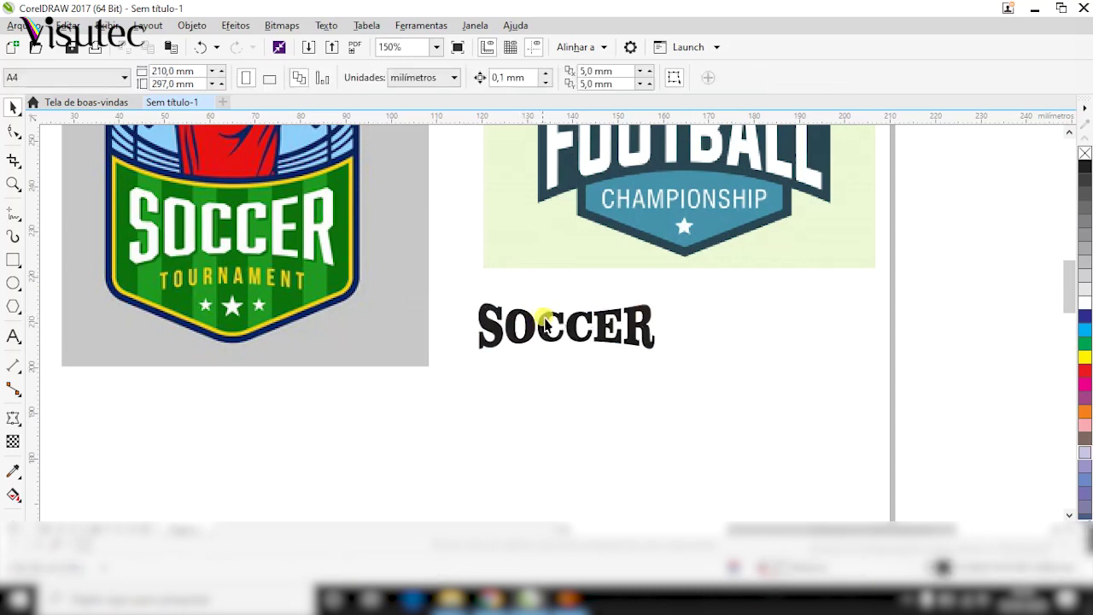
- Add the artistic text "FOOTBALL" to the right of the curved SOCCER text
left_click(545, 324)
scroll(744, 285, "down", 2)
left_click(739, 234)
scroll(707, 292, "up", 2)
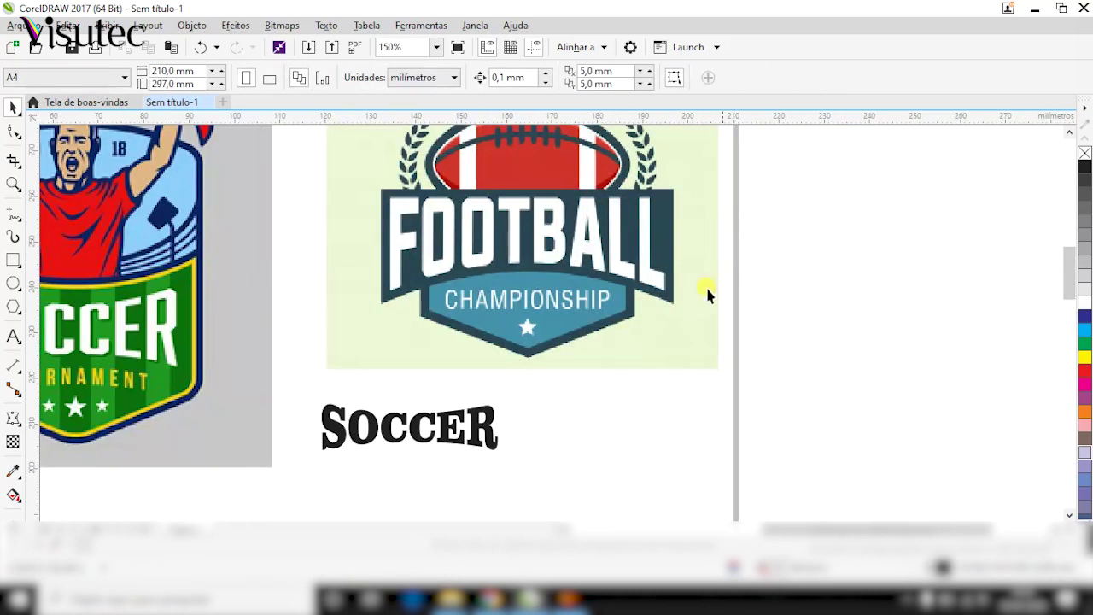
left_click(13, 335)
left_click(547, 419)
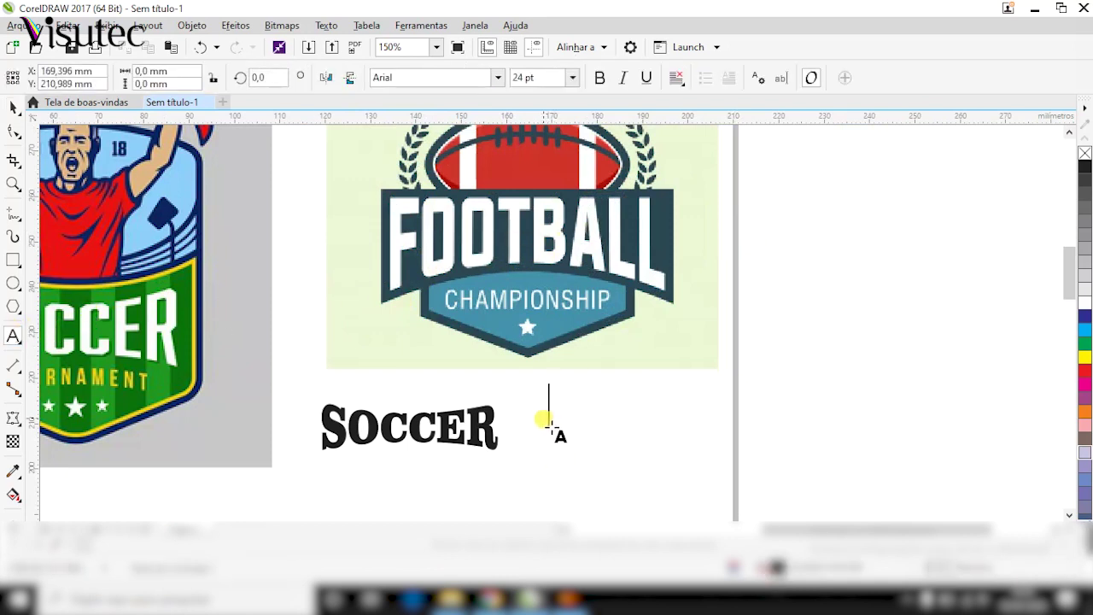
type("FO")
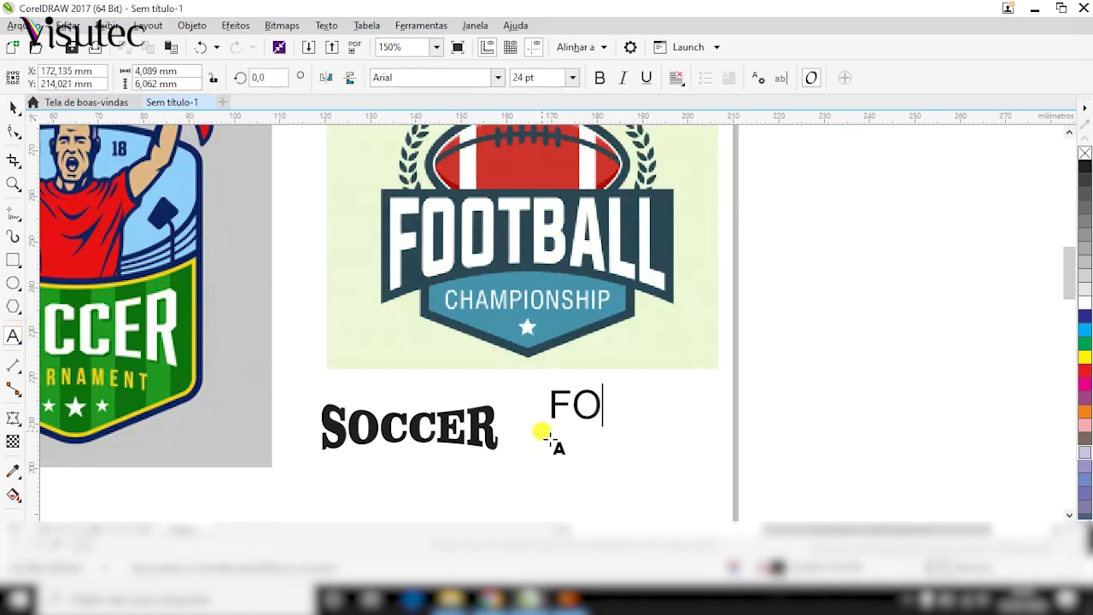
type("OT")
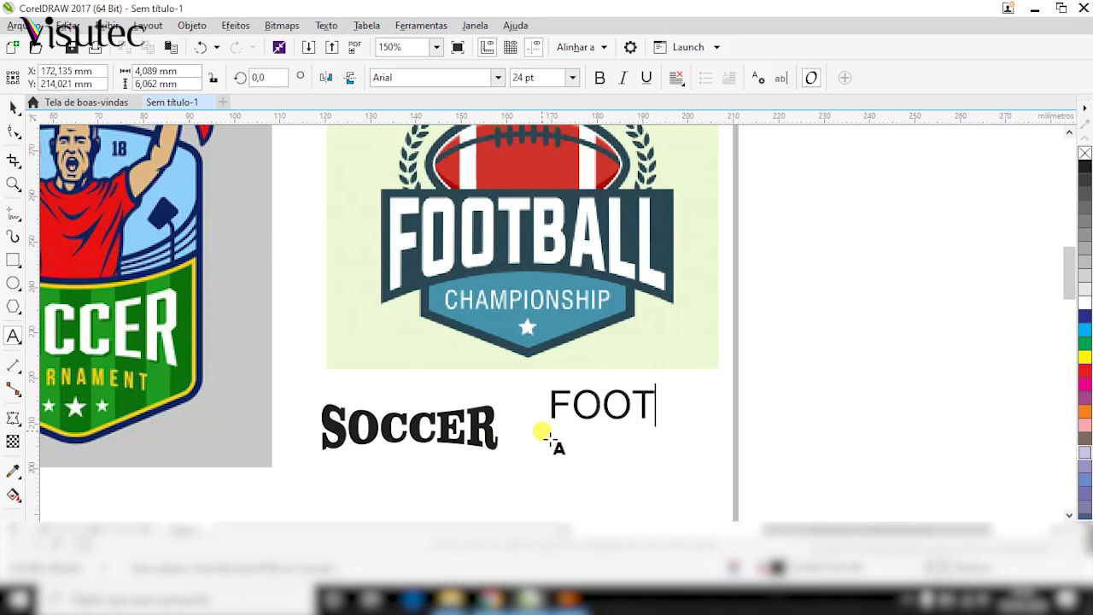
type("BALL")
key("ctrl+space")
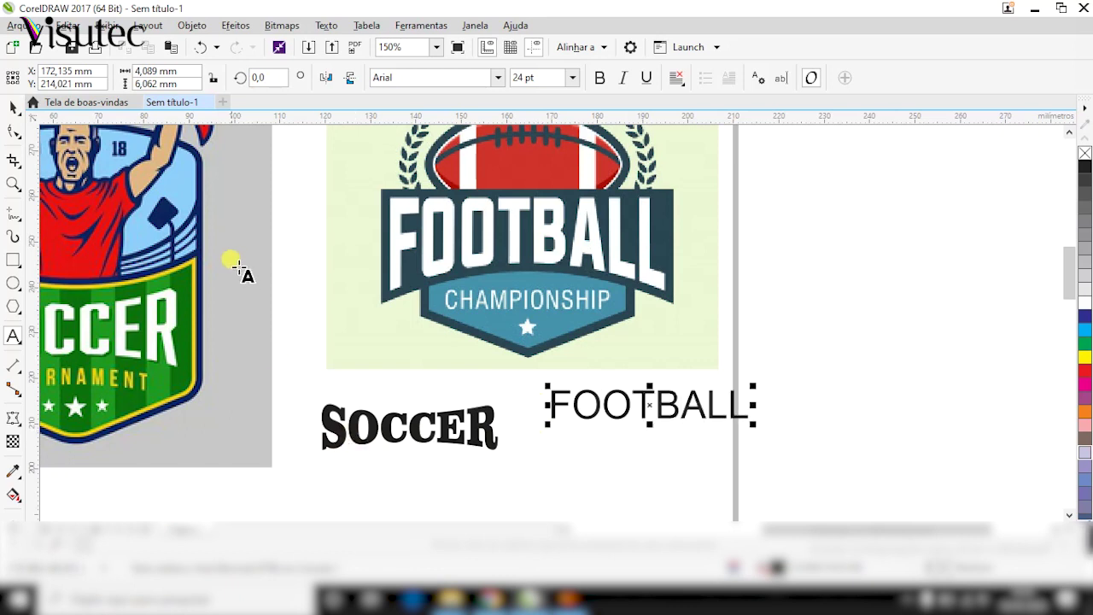
- Set the FOOTBALL text to the Clarendon Blk BT font and stretch it downward to make it taller
left_click(497, 77)
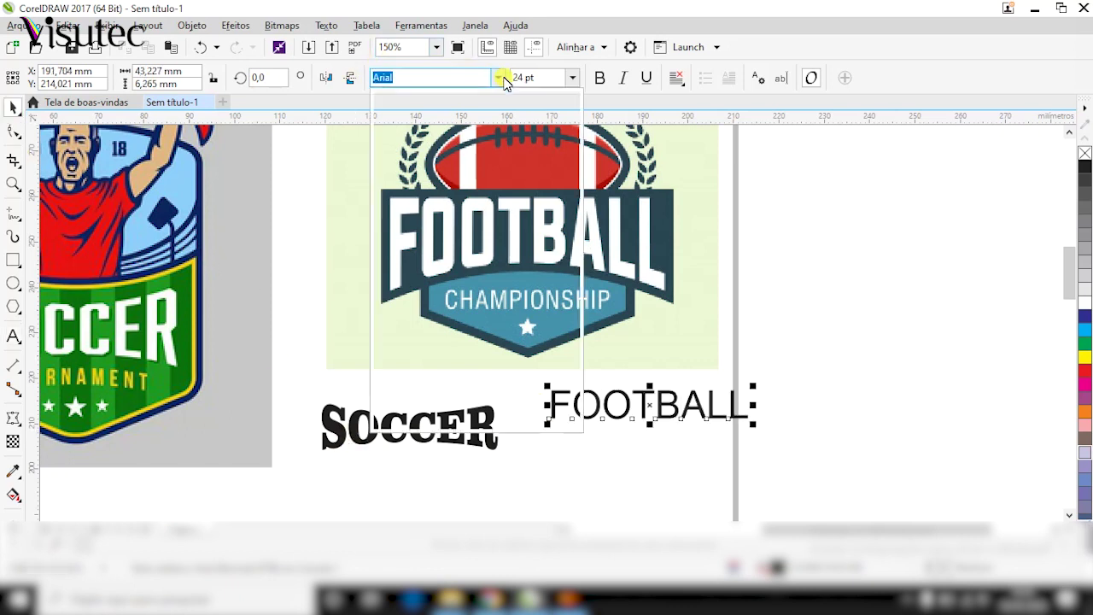
left_click(478, 128)
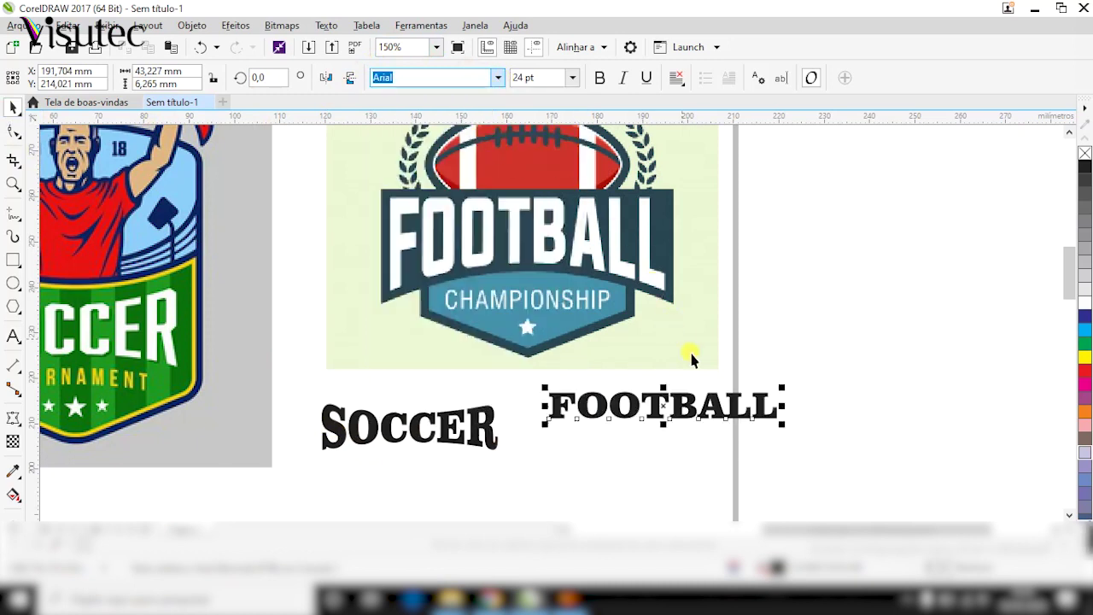
key("Down")
key("Down")
key("Down")
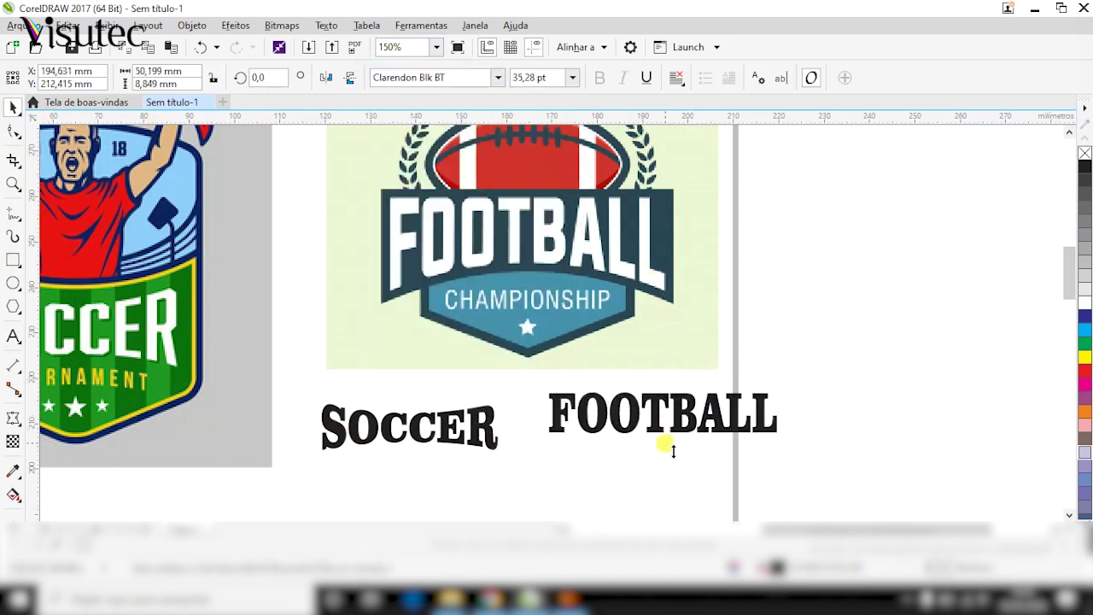
left_click(795, 402)
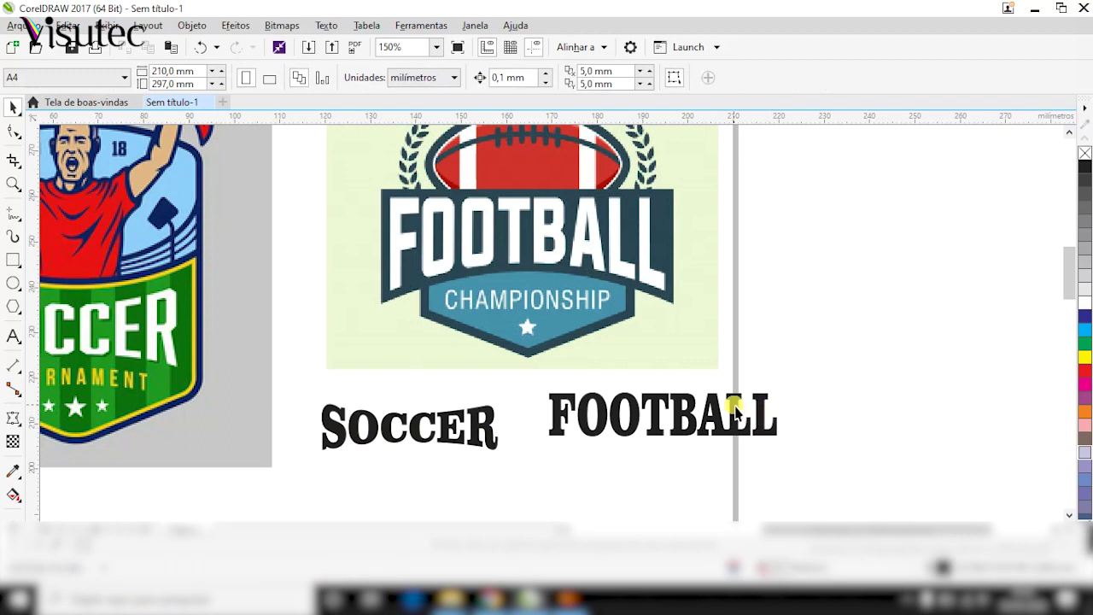
- Move FOOTBALL down and left next to SOCCER, and shift SOCCER slightly left to leave a gap between the words
left_click_drag(732, 407, 696, 424)
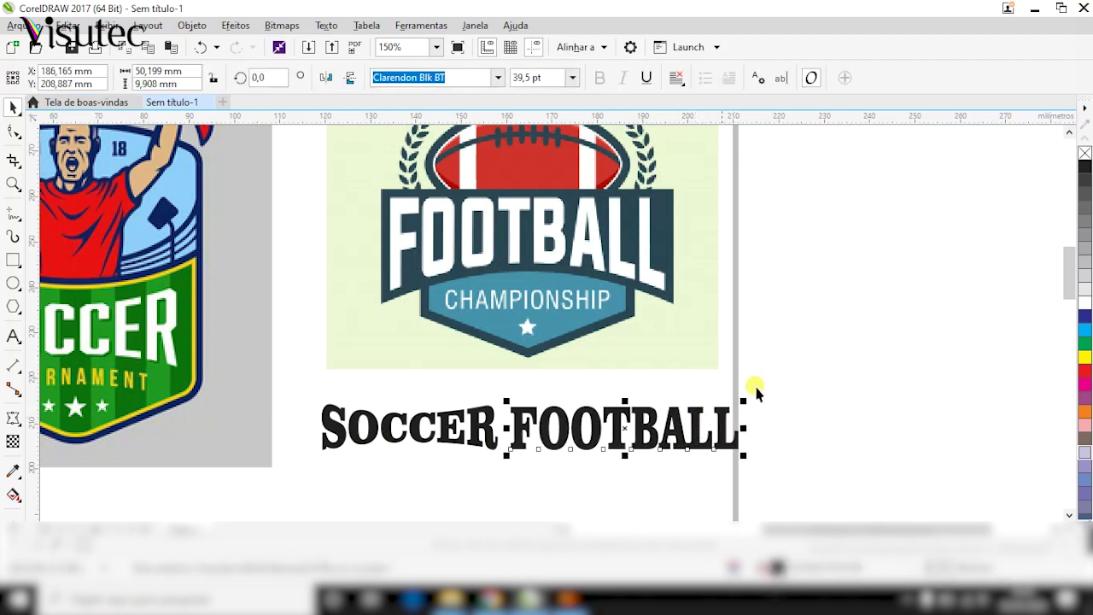
left_click(751, 383)
left_click_drag(470, 415, 448, 415)
left_click(571, 422)
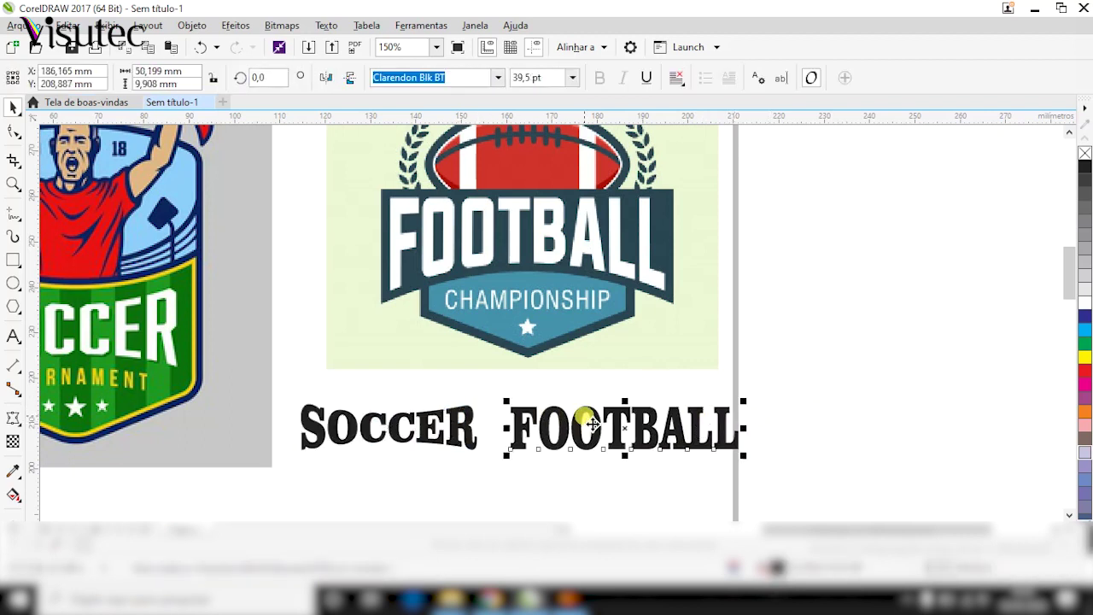
left_click(556, 250)
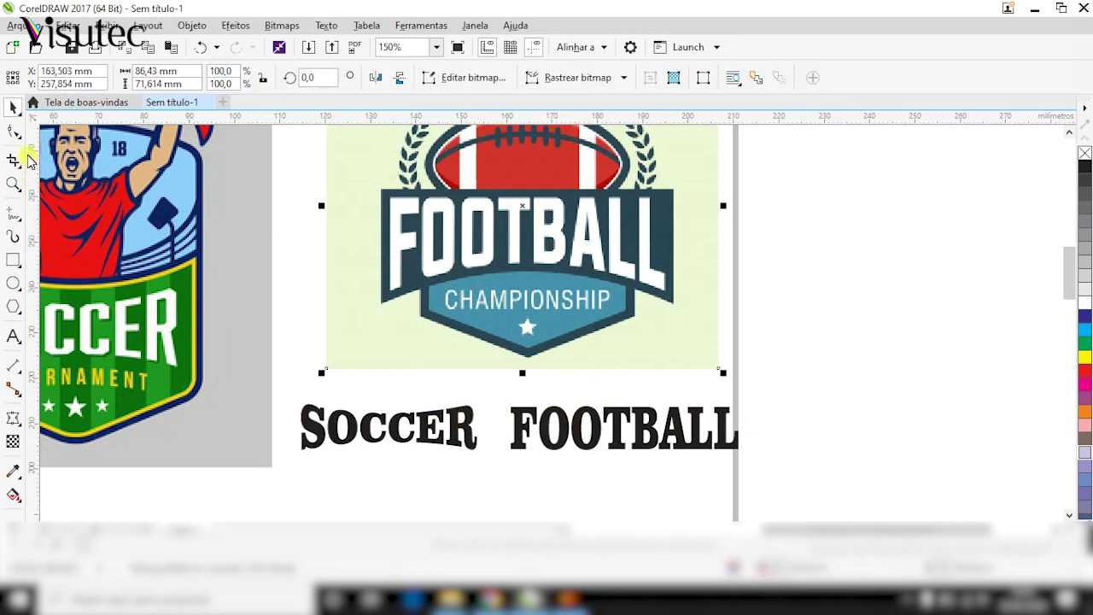
left_click(12, 130)
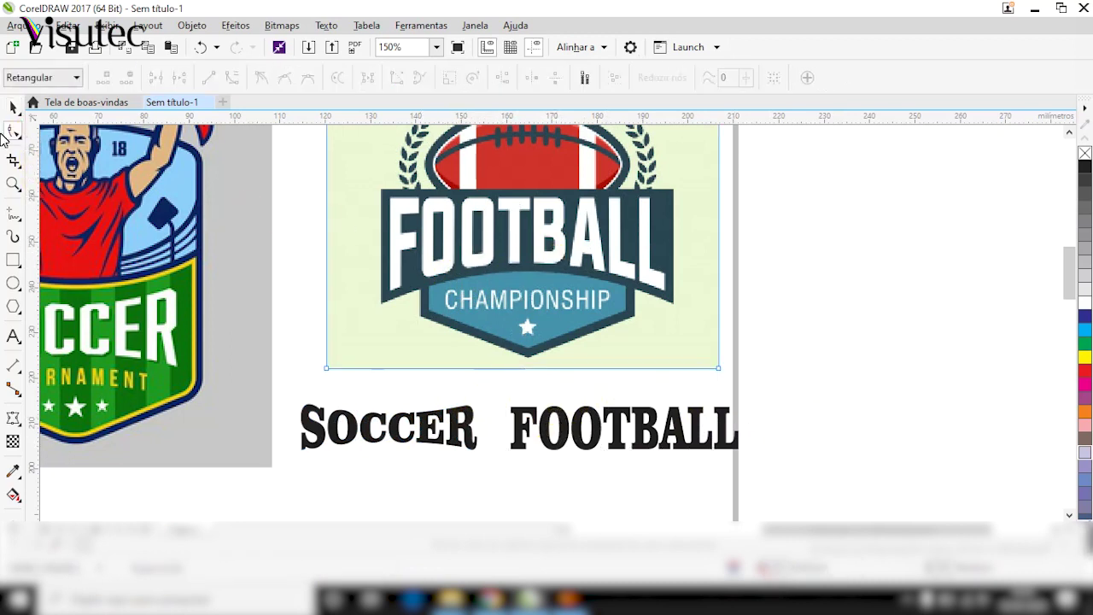
left_click(11, 108)
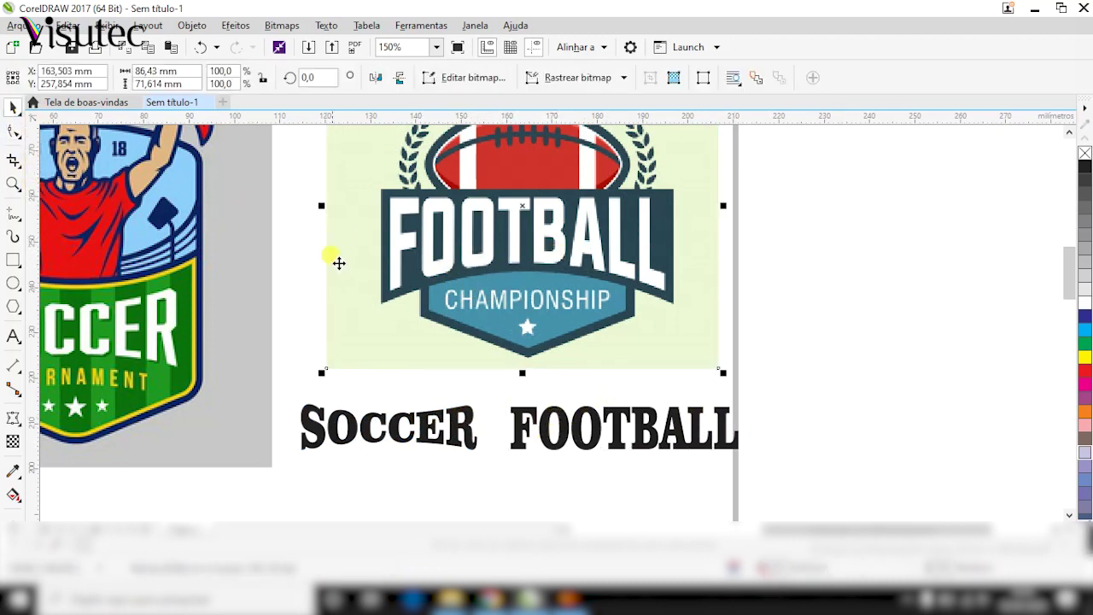
- Apply the Envelope tool to FOOTBALL and raise its bottom middle node to arch the lower edge
left_click(544, 423)
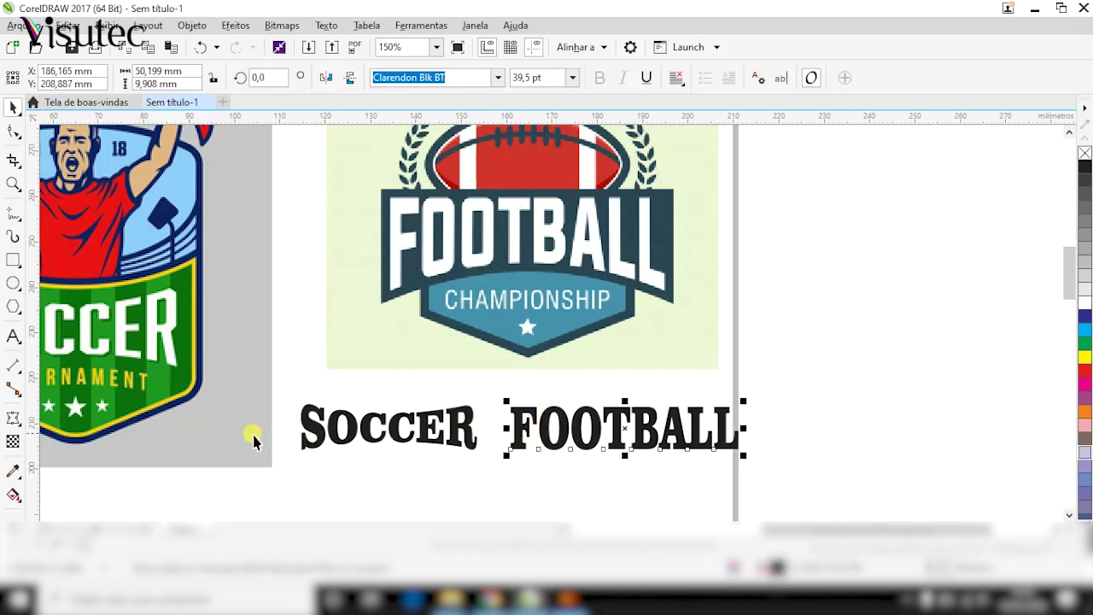
left_click(13, 419)
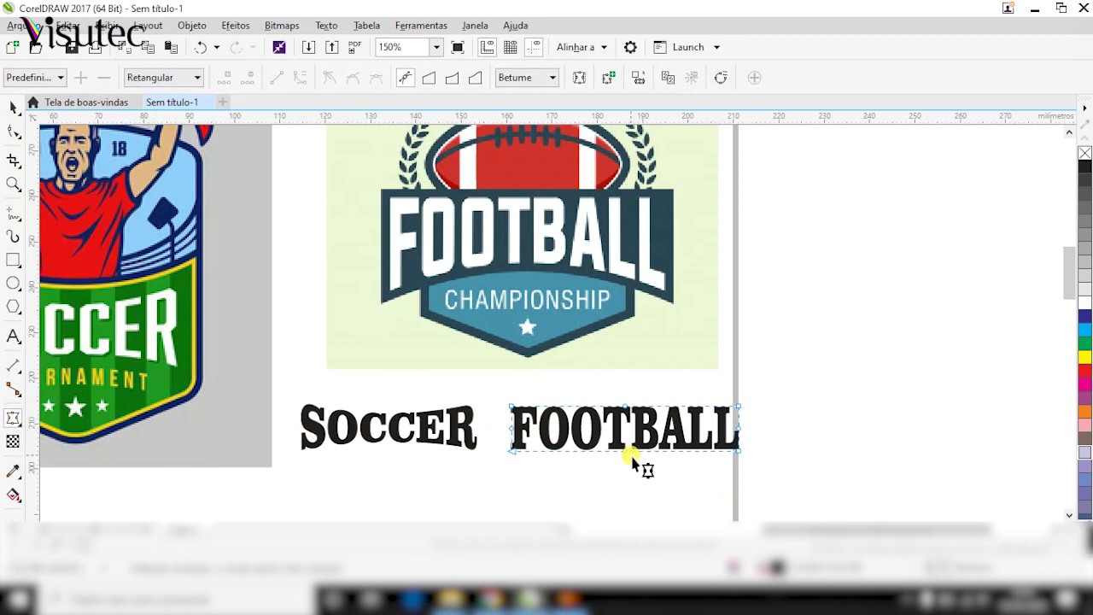
scroll(641, 440, "up", 2)
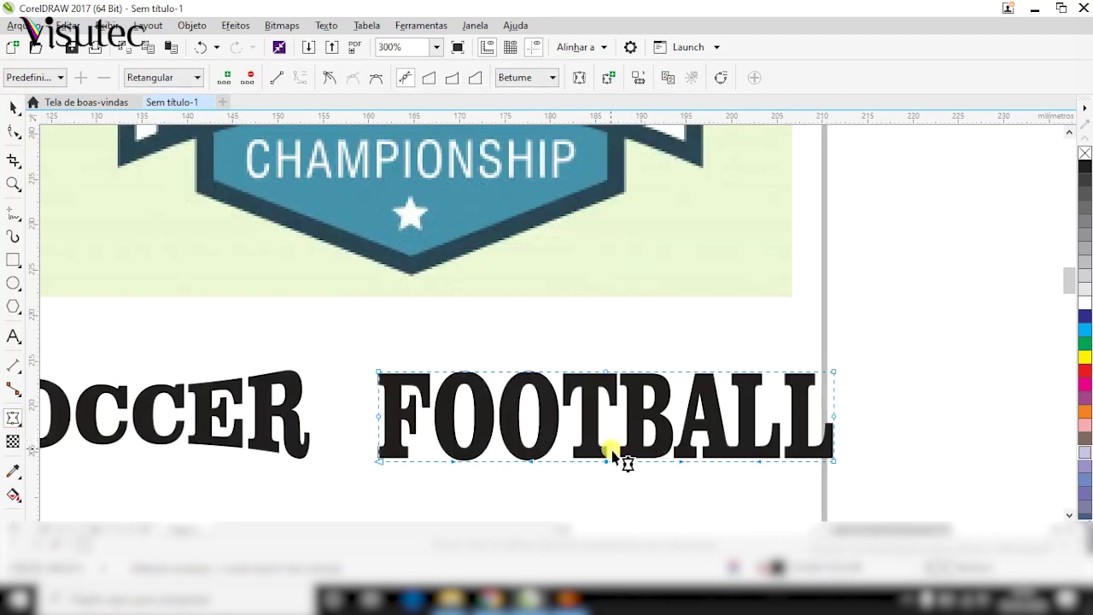
left_click_drag(607, 461, 610, 433)
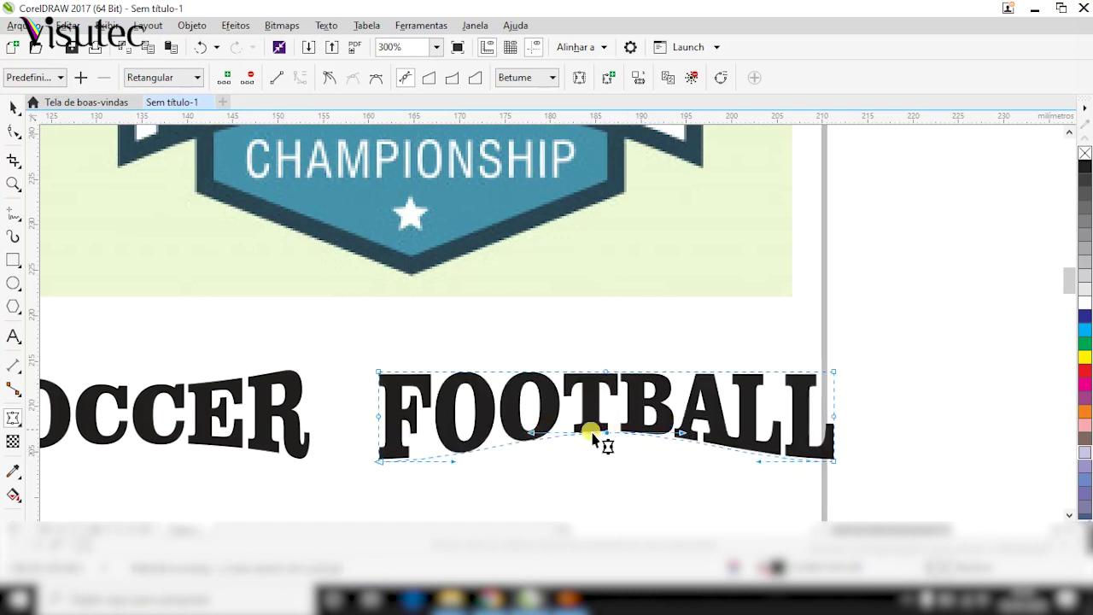
- Angle the curve handles at both bottom corners of FOOTBALL's envelope upward for a smooth arch, undoing the accidental corner node removal
left_click_drag(456, 463, 458, 447)
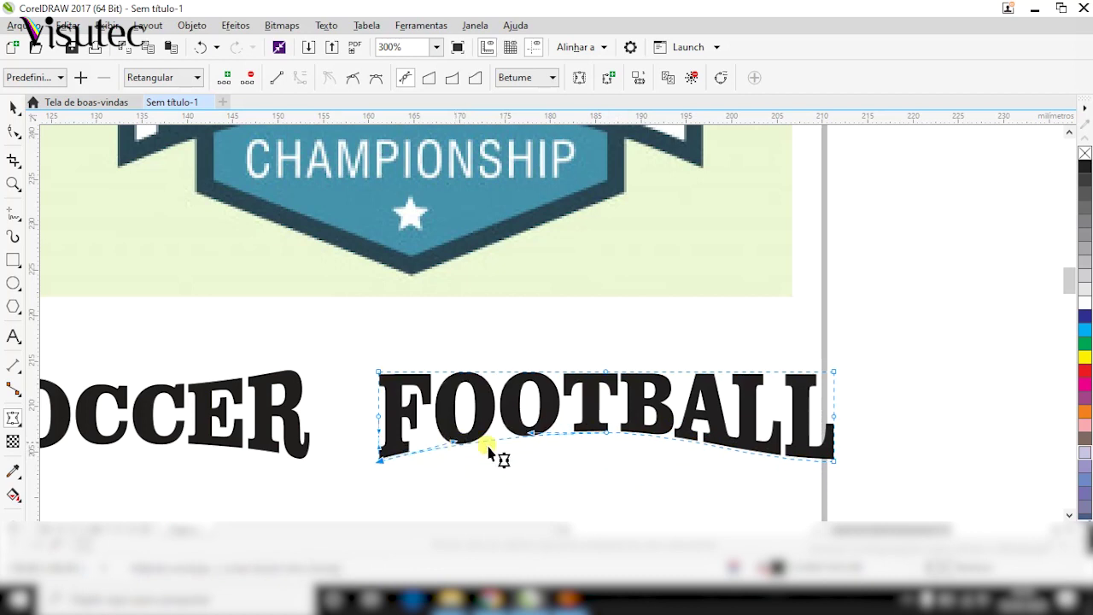
double_click(832, 462)
key("ctrl+z")
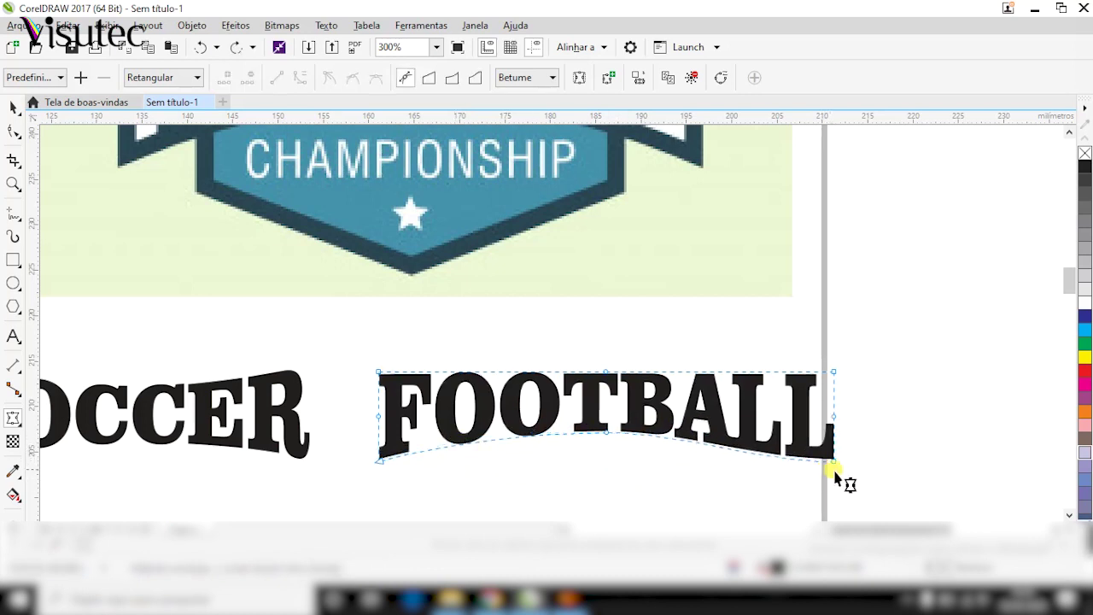
left_click(763, 452)
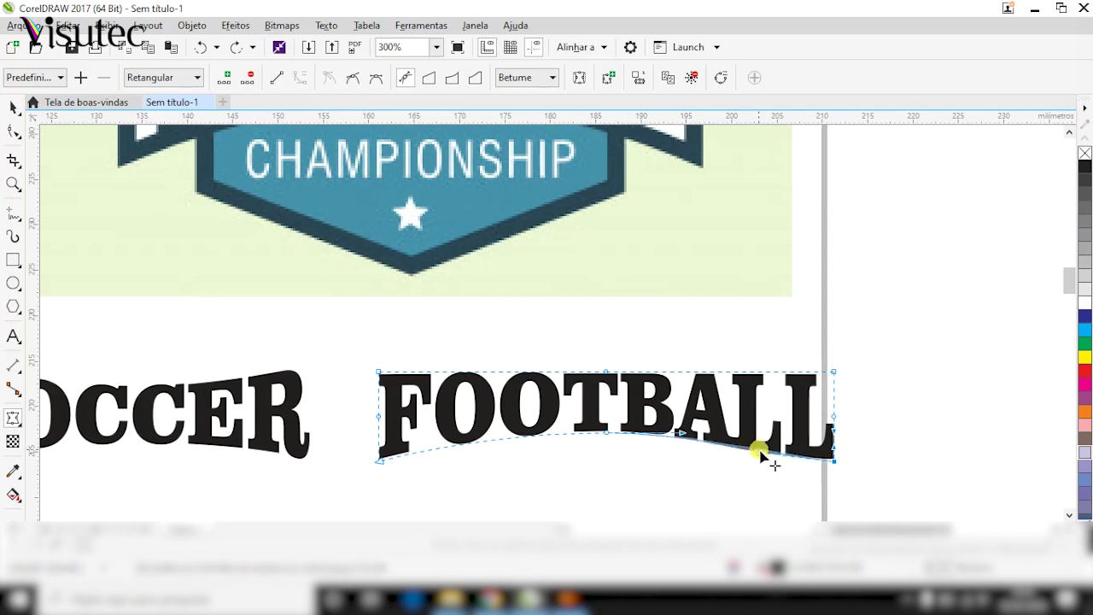
left_click_drag(763, 449, 765, 451)
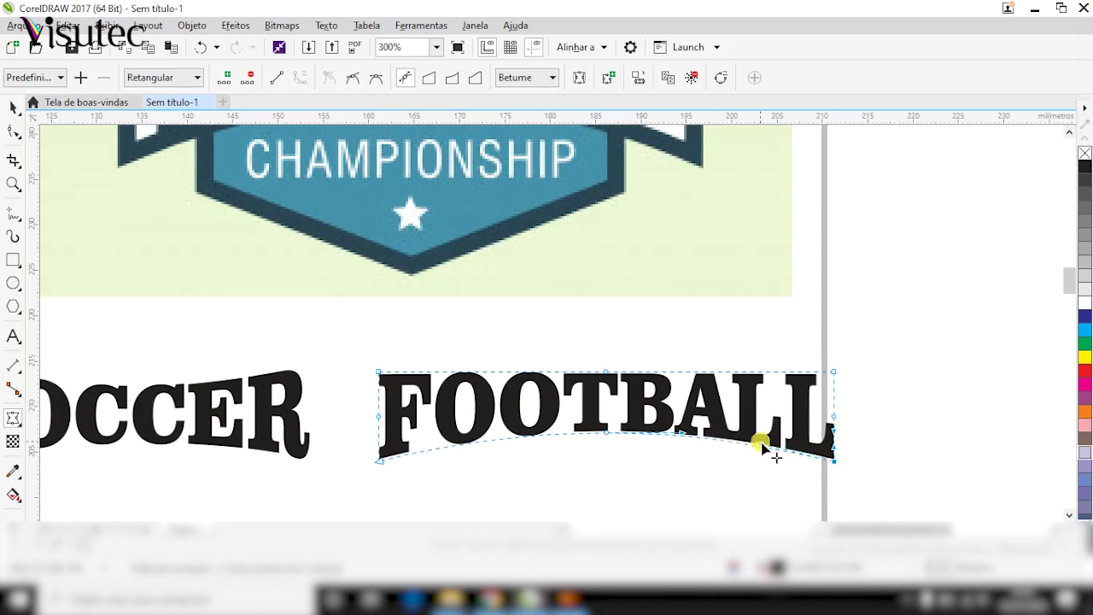
- Narrow the arched FOOTBALL text from its right side and stretch it upward to make it taller
left_click(13, 109)
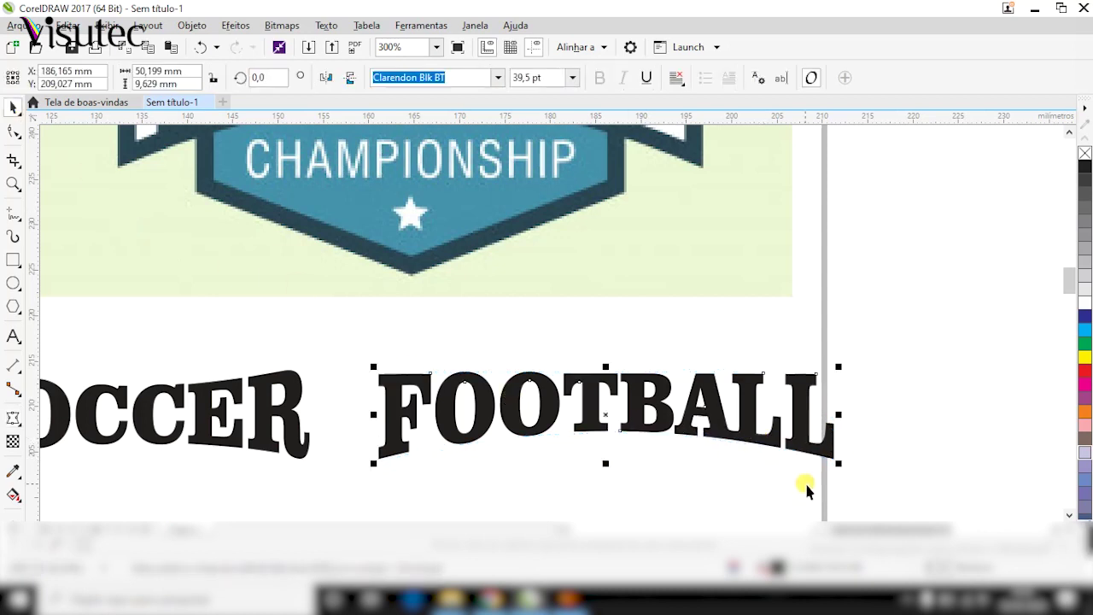
scroll(659, 408, "down", 2)
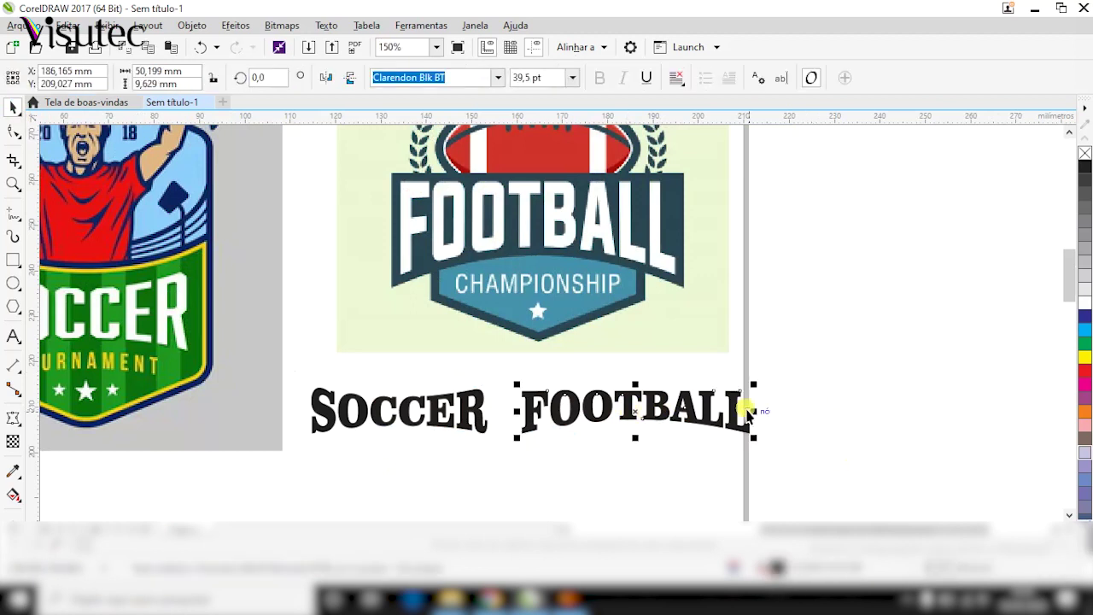
left_click_drag(755, 412, 731, 422)
left_click_drag(624, 383, 626, 367)
- Stretch SOCCER upward to about 19 mm tall, adjust its width, and place it directly beside FOOTBALL beneath the football badge
left_click(442, 412)
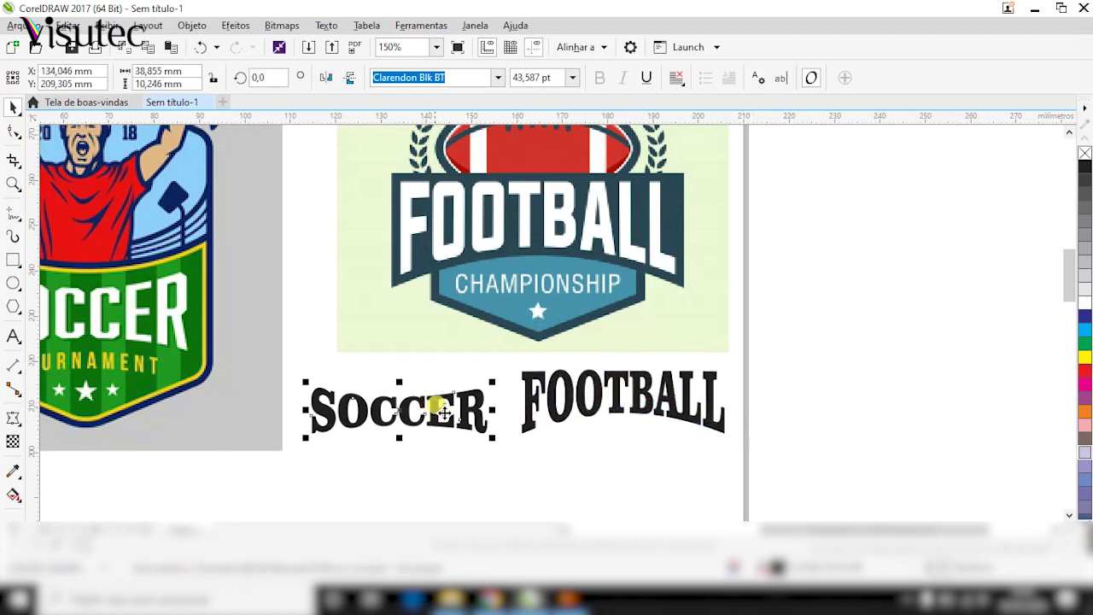
left_click_drag(399, 382, 400, 340)
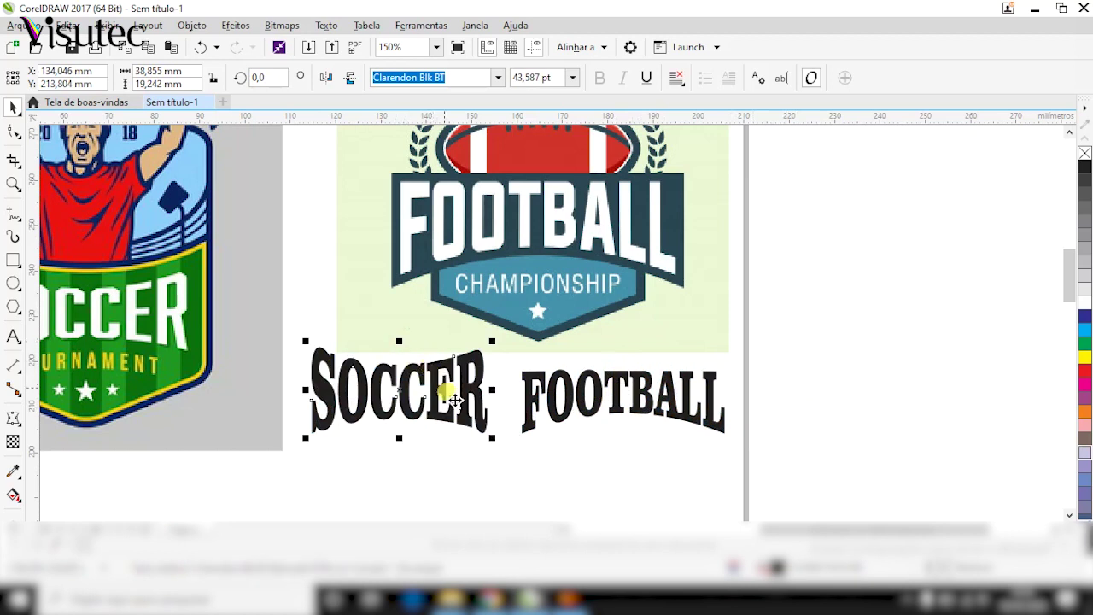
mouse_move(306, 389)
left_mouse_down()
mouse_move(237, 388)
mouse_move(324, 395)
left_mouse_up()
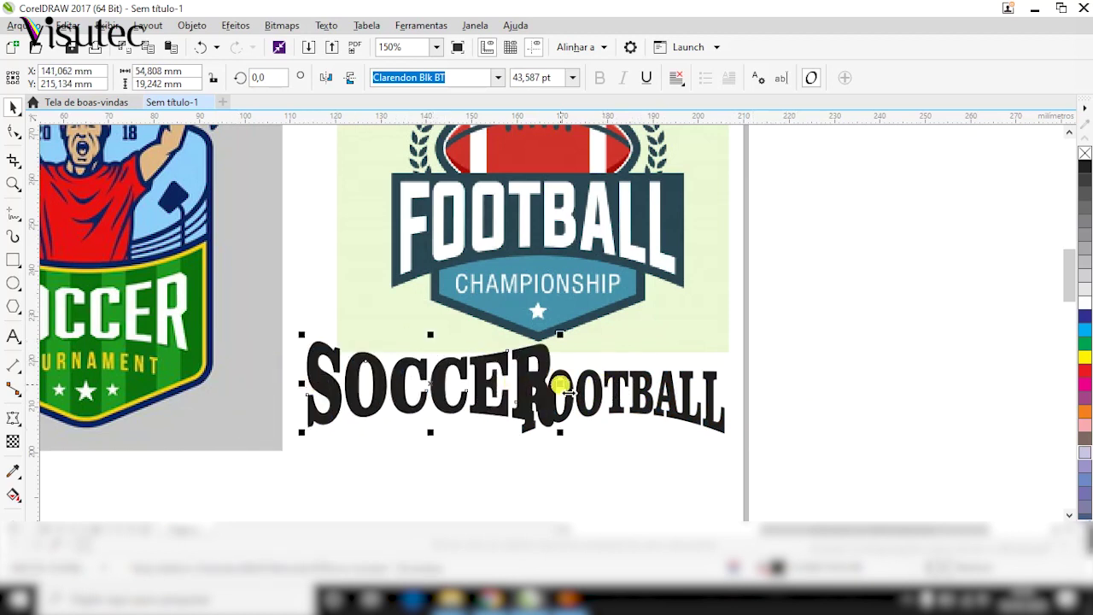
mouse_move(558, 386)
left_mouse_down()
mouse_move(483, 388)
mouse_move(550, 401)
left_mouse_up()
key("Escape")
scroll(690, 383, "down", 2)
left_click(779, 371)
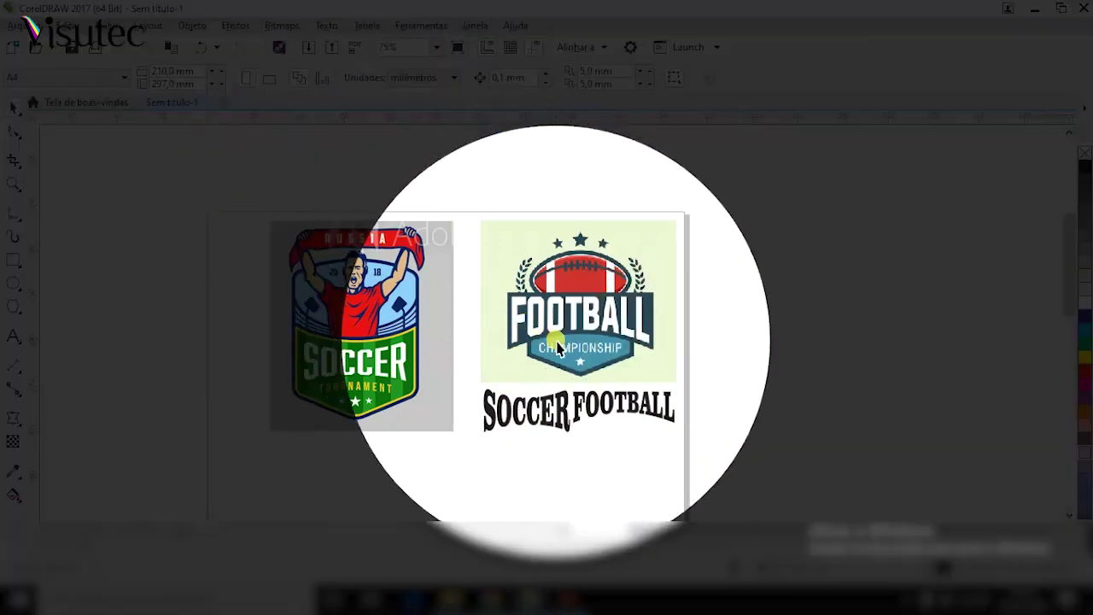
left_click(563, 348)
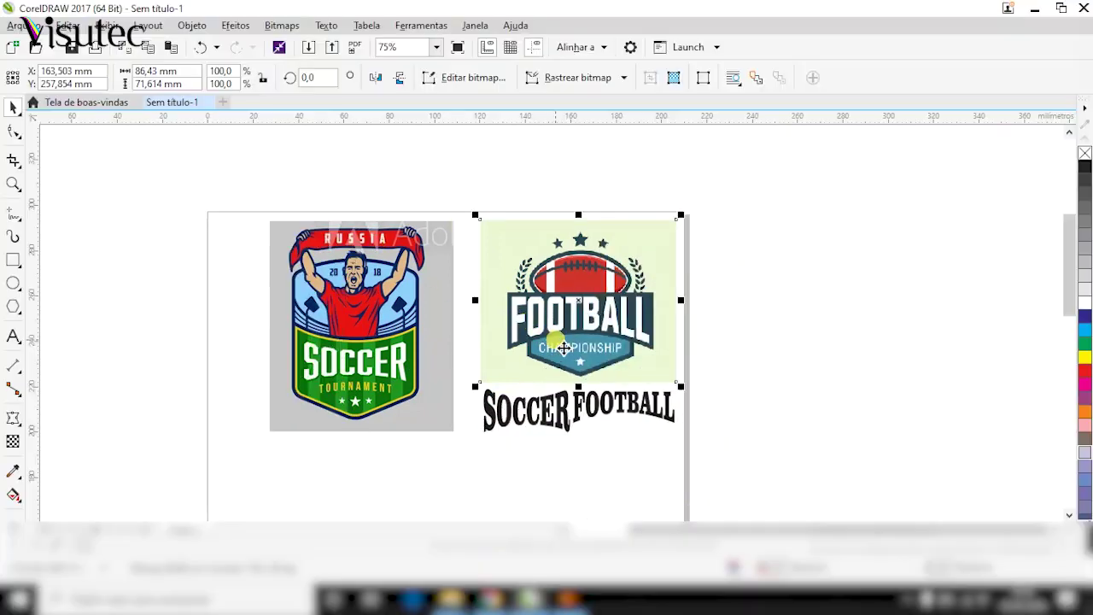
left_click(792, 346)
scroll(708, 391, "up", 3)
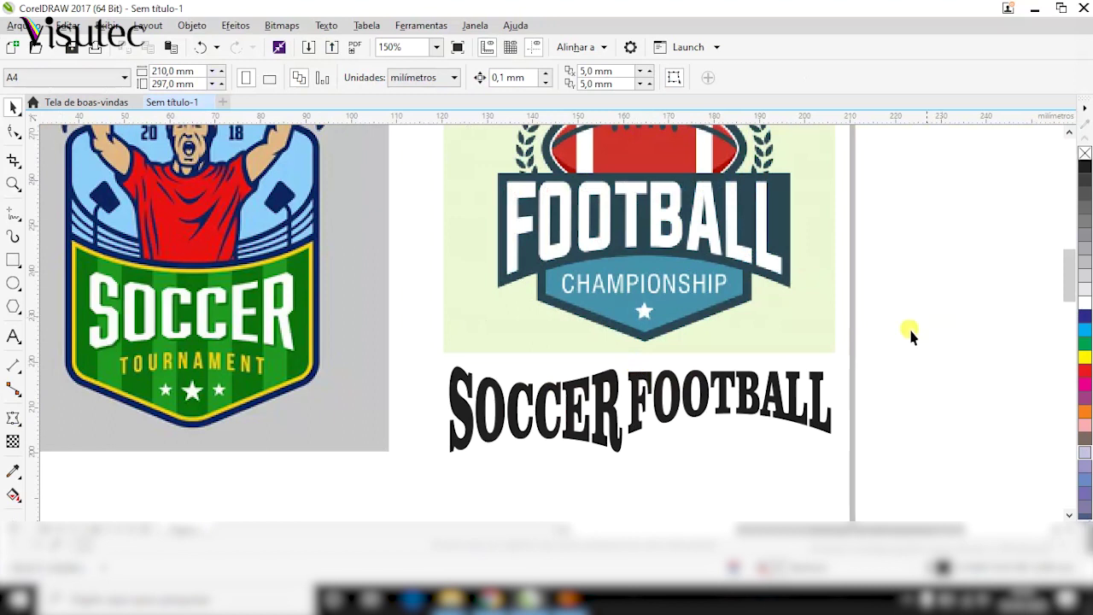